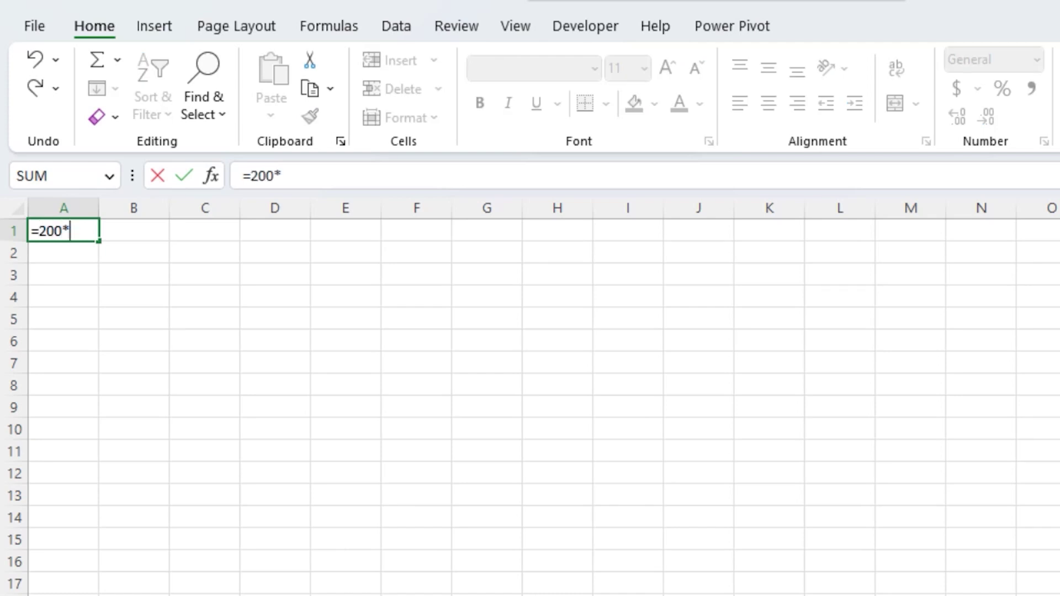
Calculate 200*2 in A1 to get 400, then begin the formula =500*2.2 in A2.
type("2")
key("Return")
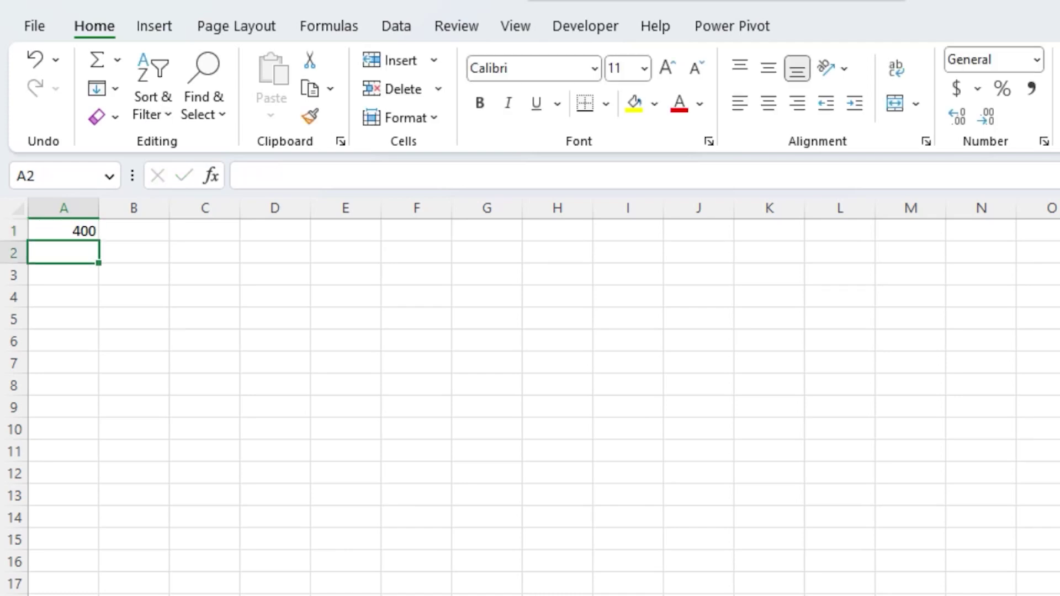
type("=500")
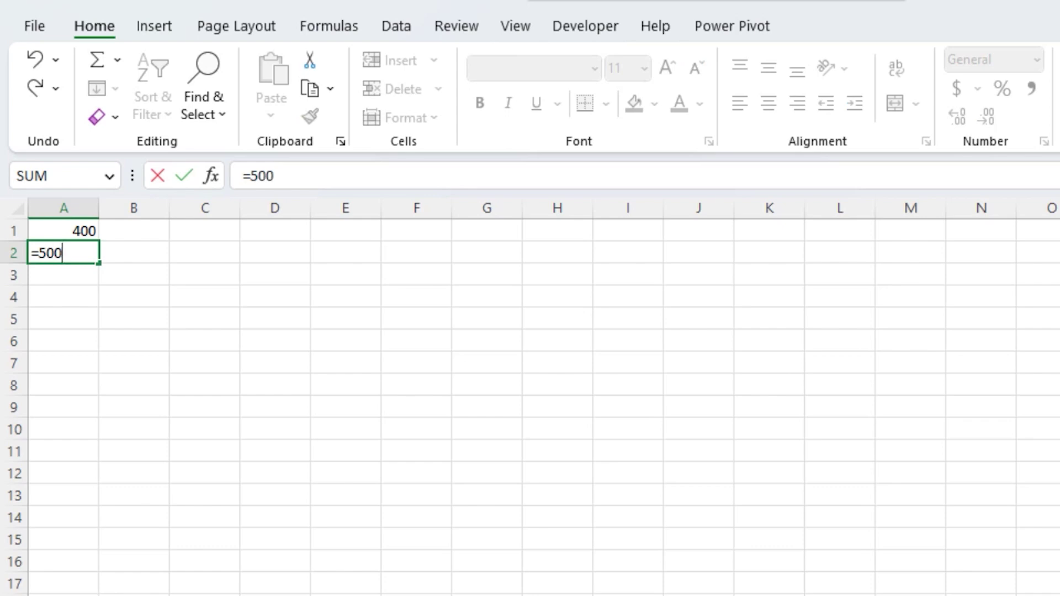
type("*2.2")
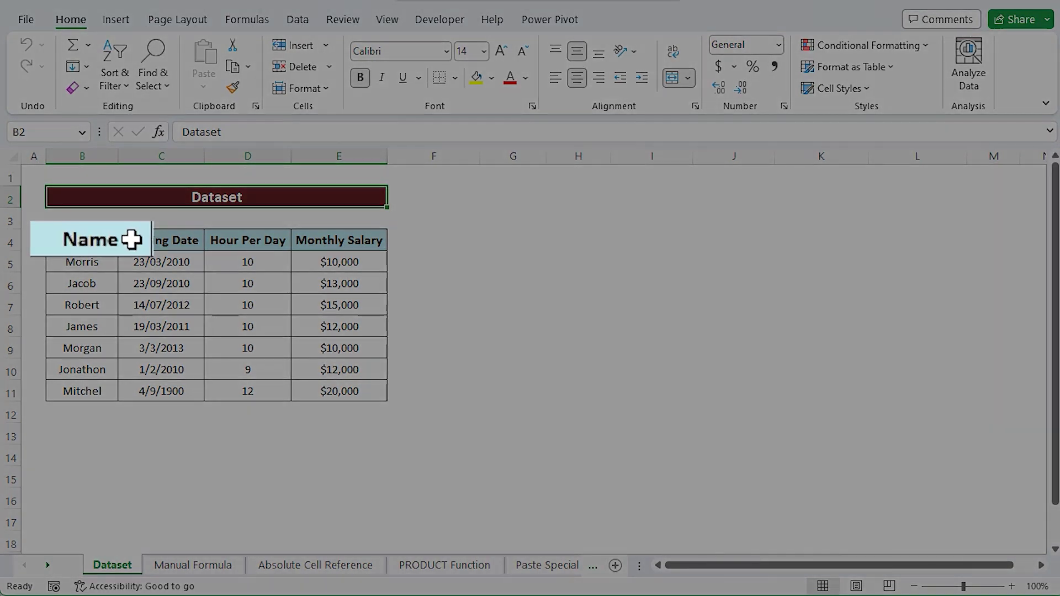
Review the Name, Starting Date, Hour Per Day and Monthly Salary column headings.
left_click(108, 240)
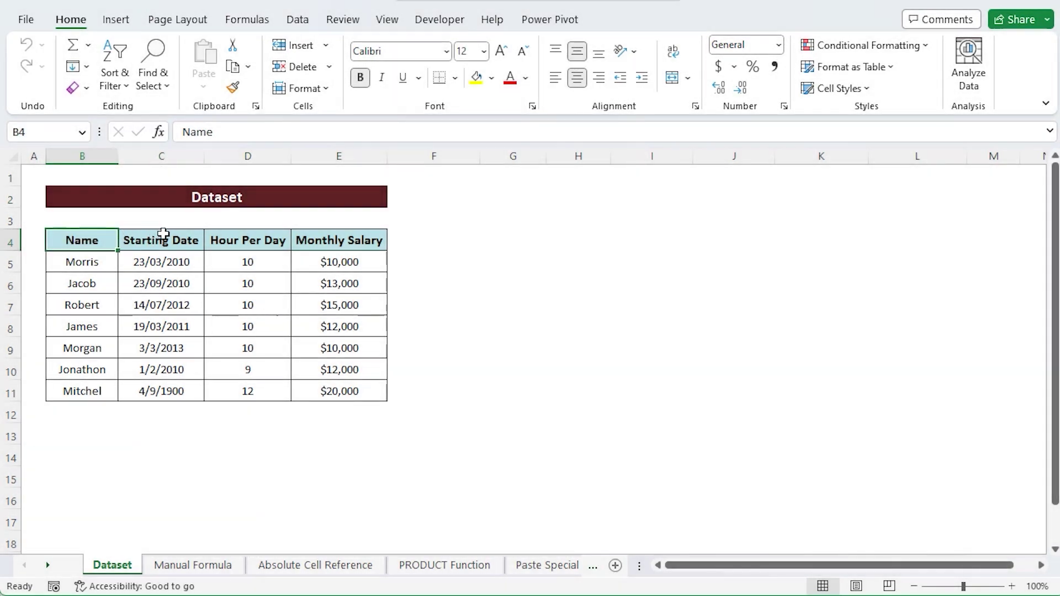
left_click(165, 239)
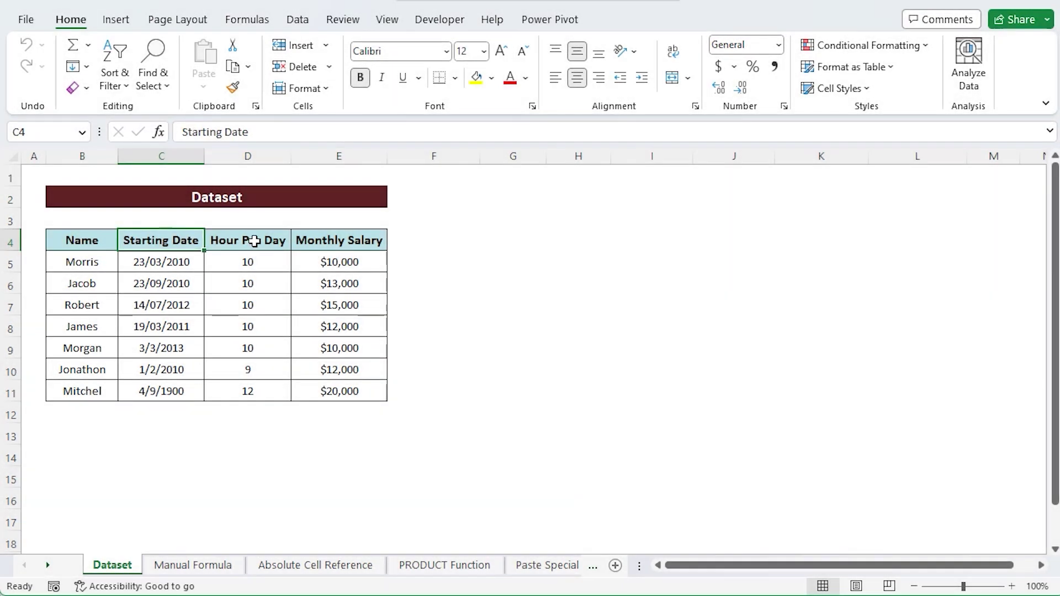
left_click(271, 239)
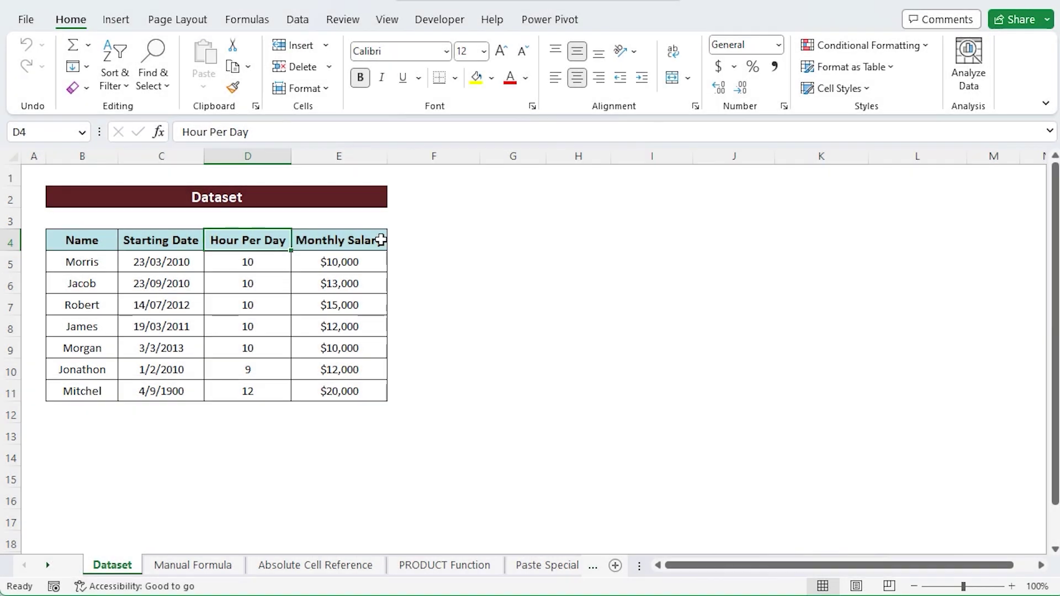
left_click(380, 239)
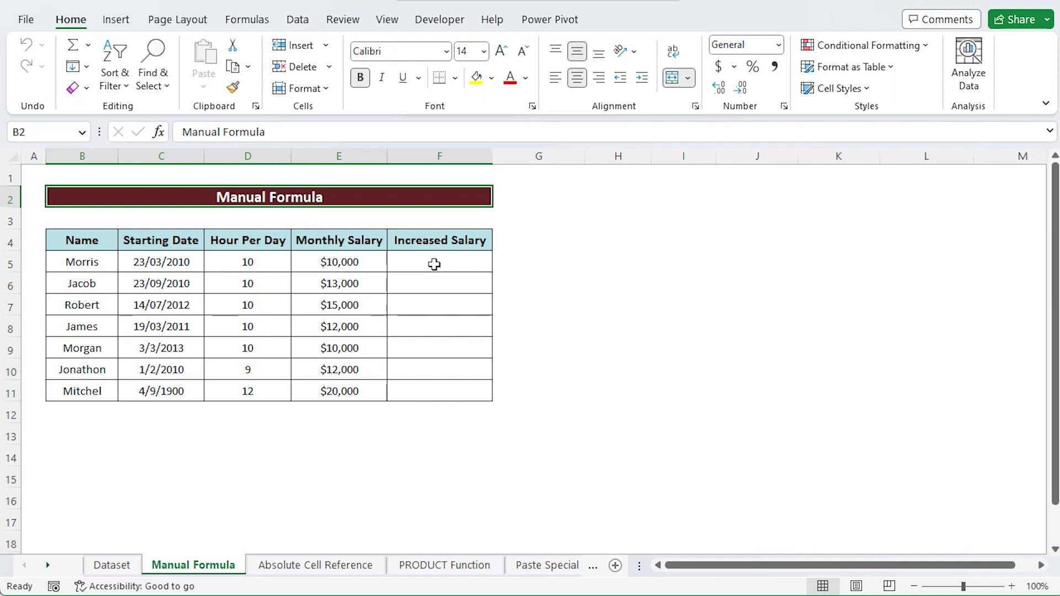
Enter =E5*3 in F5, the first Increased Salary cell.
left_click(434, 264)
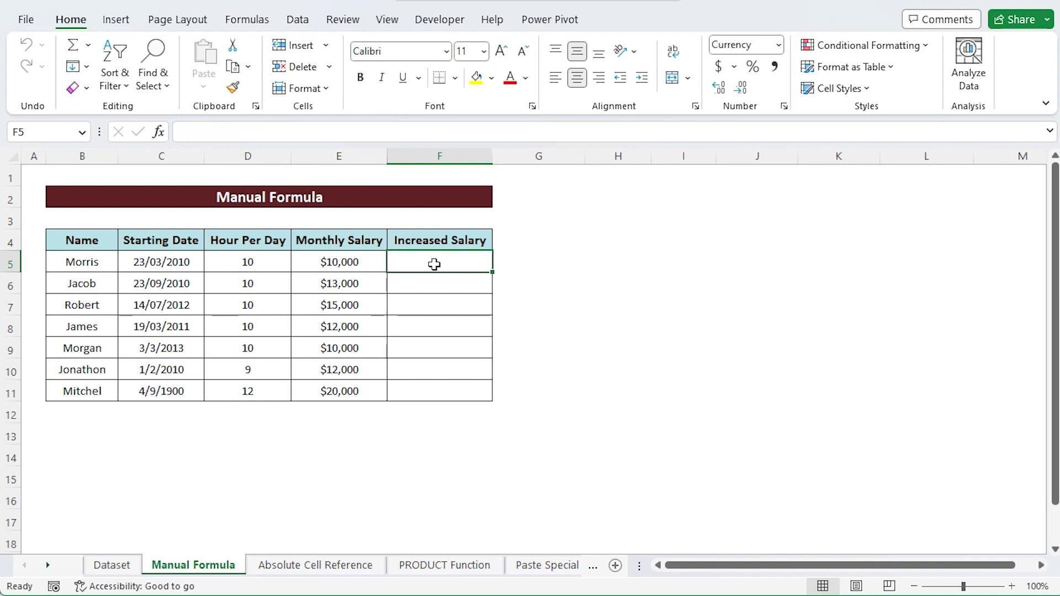
left_click(209, 131)
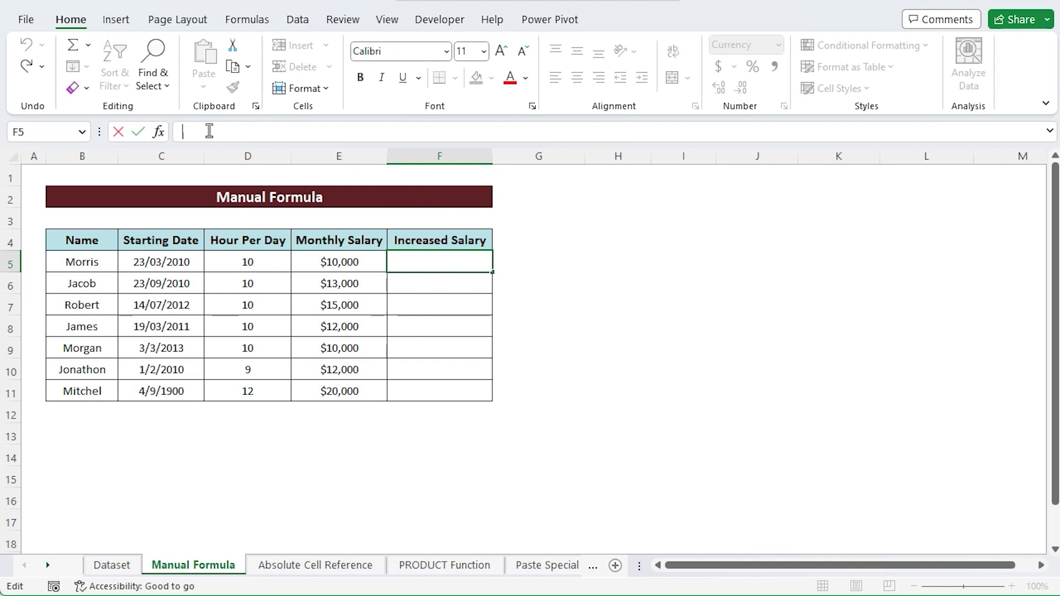
type("=F")
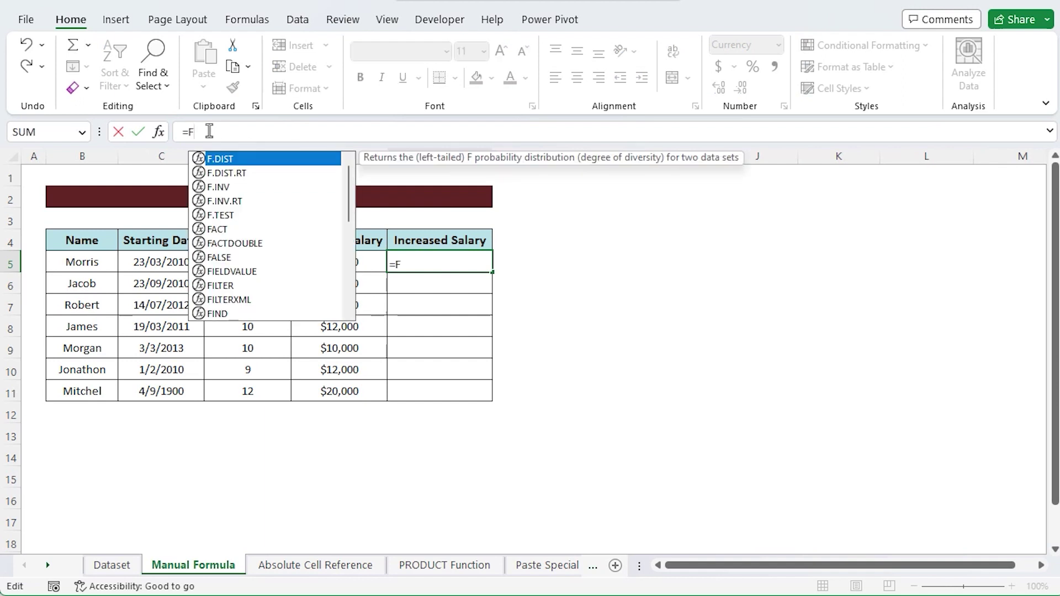
key("BackSpace")
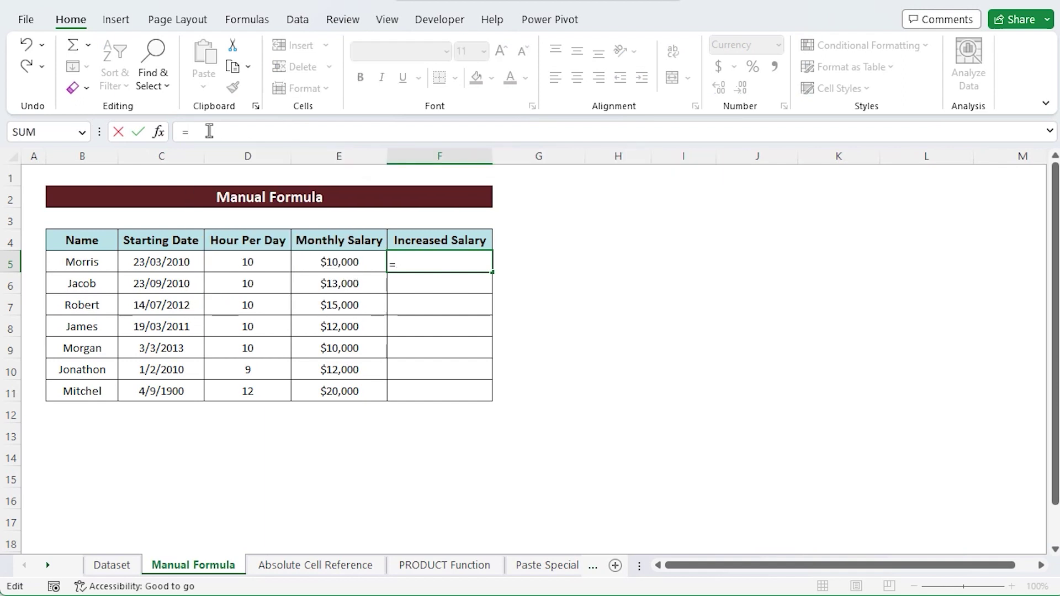
left_click(359, 264)
type("*3")
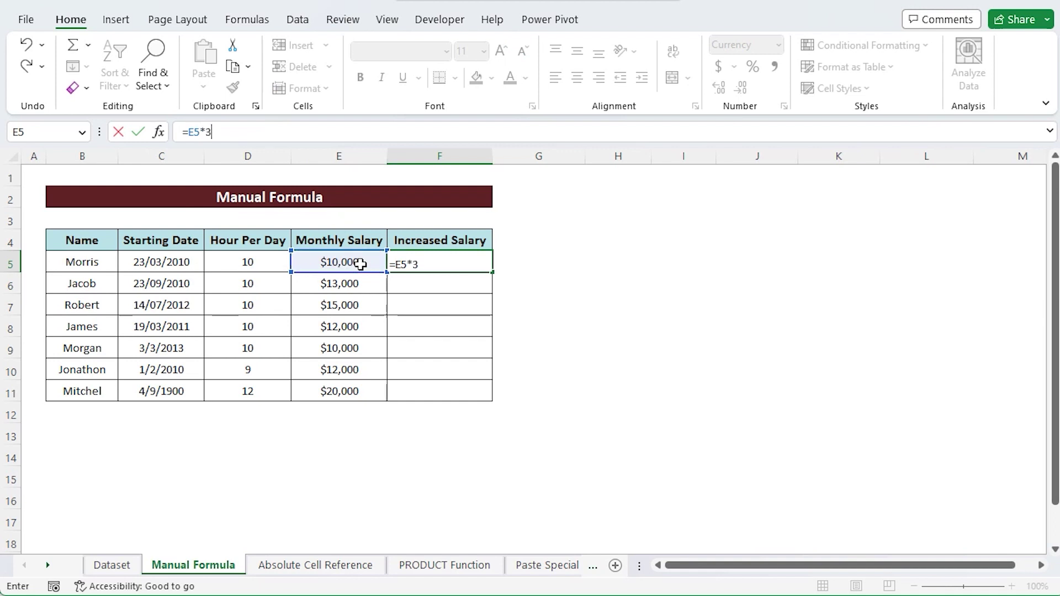
key("Return")
Fill the F5 formula down through F11.
left_click(454, 263)
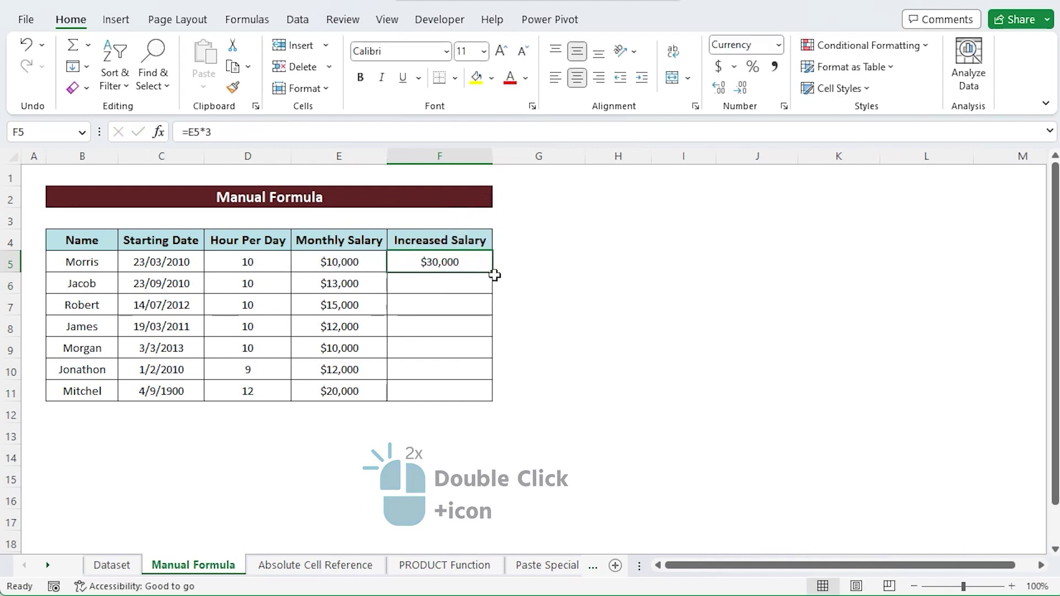
double_click(494, 273)
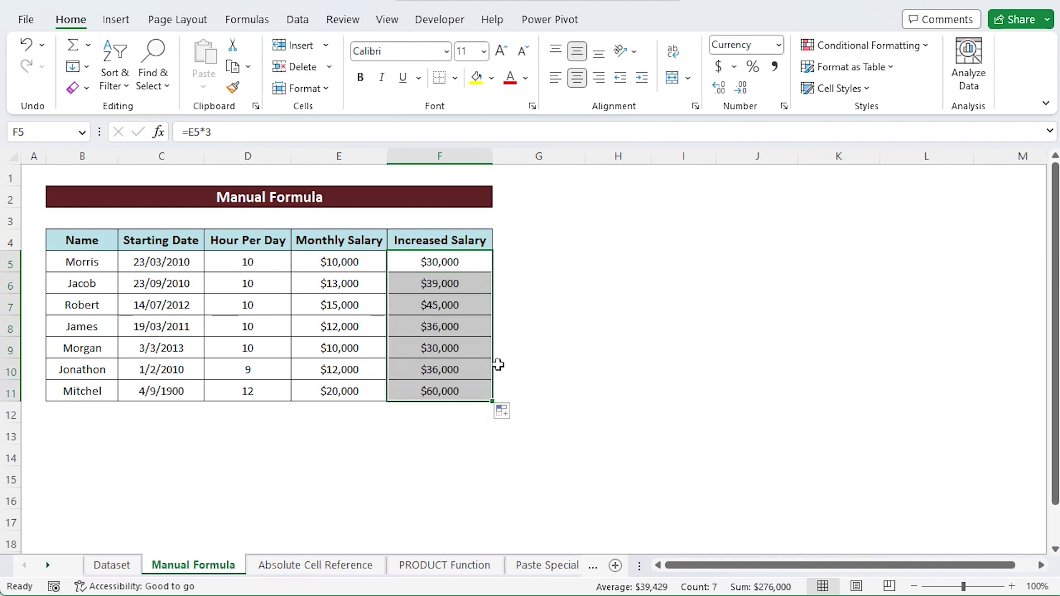
key("ctrl+z")
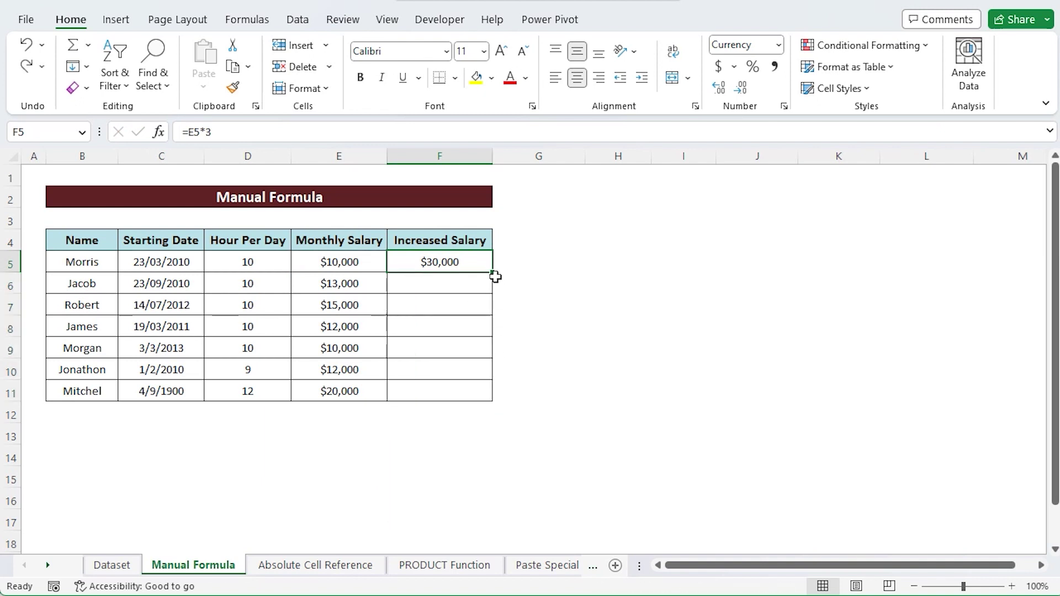
left_click_drag(494, 273, 496, 405)
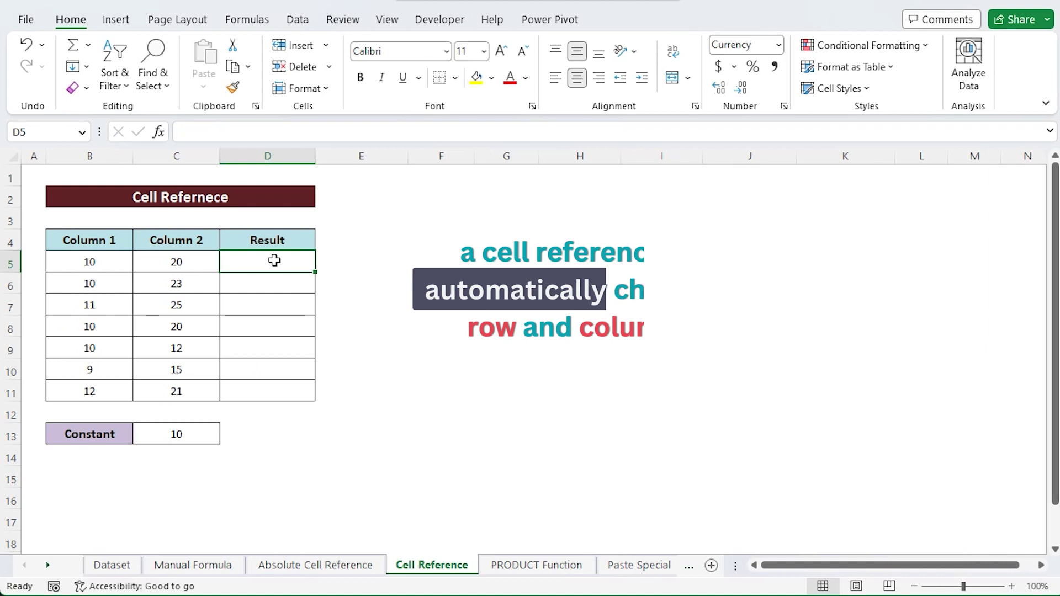
Enter =B5*C5 in D5 and fill it down to D11.
type("=")
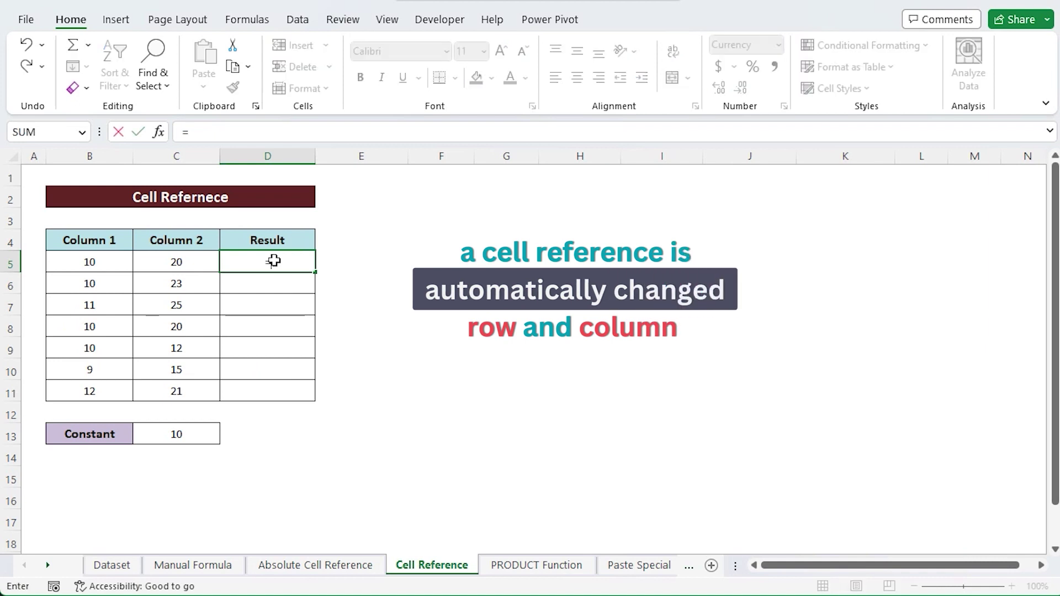
left_click(103, 263)
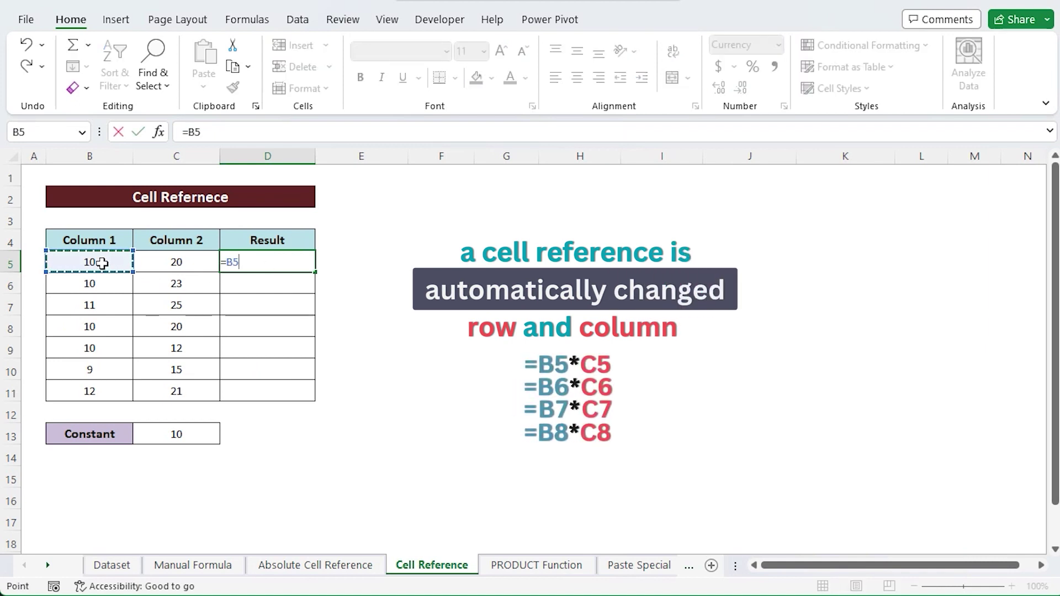
type("*")
left_click(198, 265)
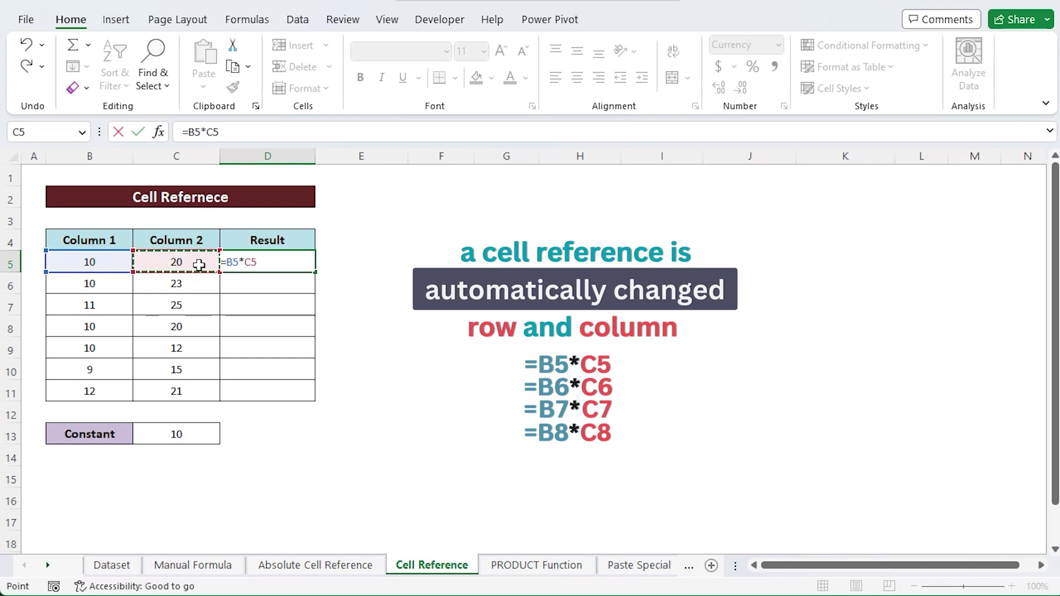
key("Return")
left_click(303, 260)
left_click_drag(315, 272, 318, 396)
Inspect the relative-reference Result formulas in D5 through D11.
double_click(296, 264)
double_click(303, 284)
double_click(300, 310)
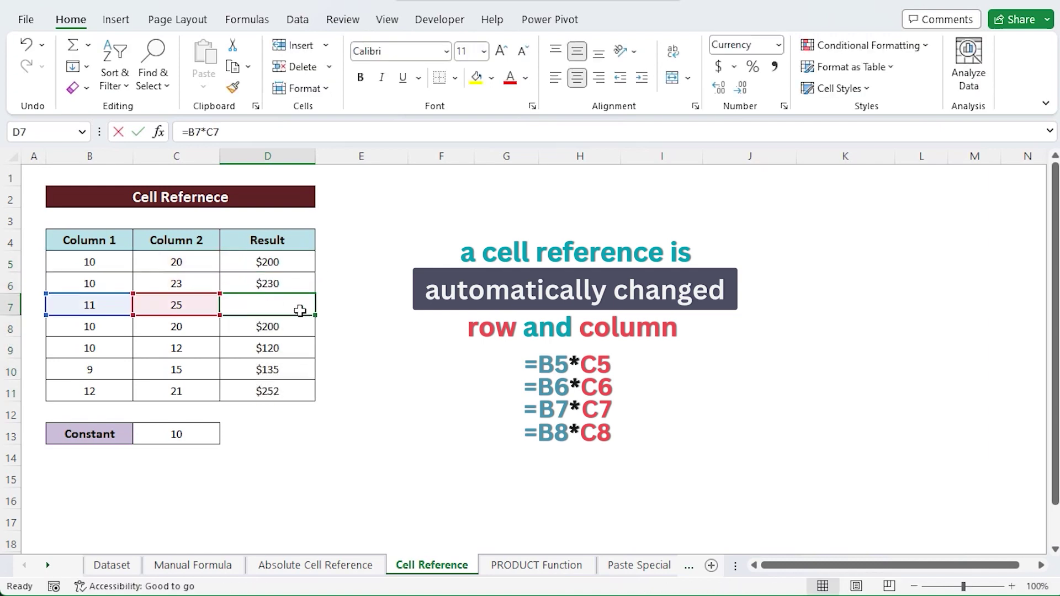
double_click(303, 329)
left_click(304, 348)
left_click(303, 369)
left_click(301, 393)
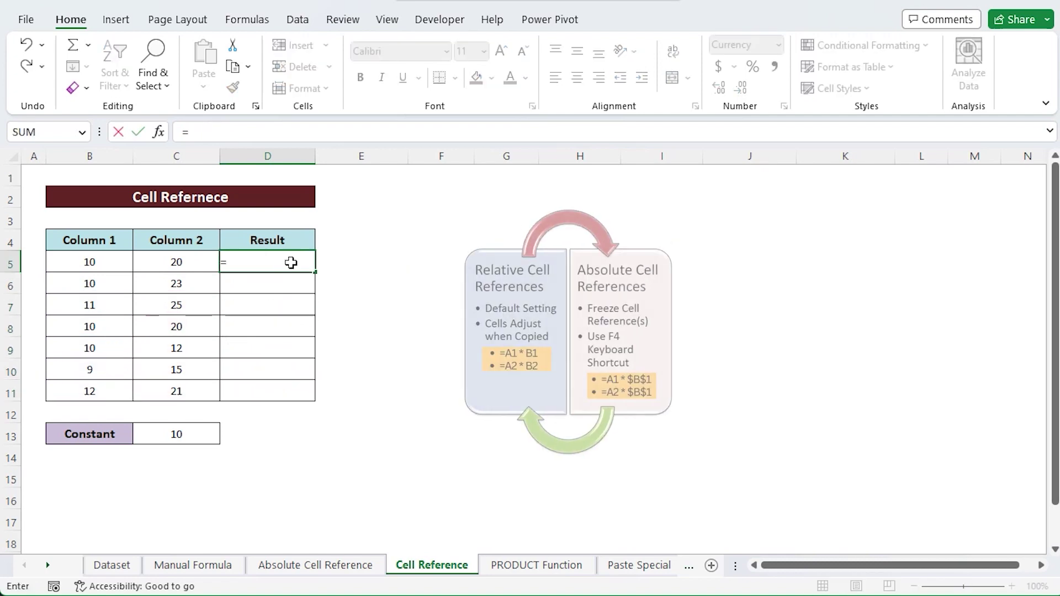
Rewrite D5 as B5 multiplied by the Constant in C13.
left_click(105, 261)
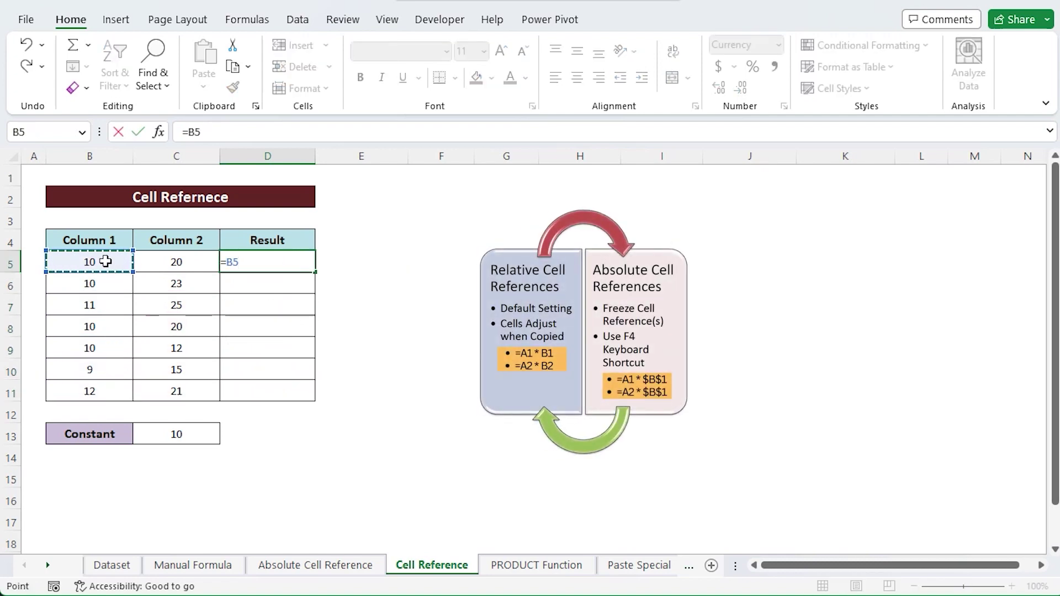
type("*")
left_click(210, 432)
key("Return")
Lock C13 as $C$13 in D5's formula and fill it down to D11.
left_click(268, 263)
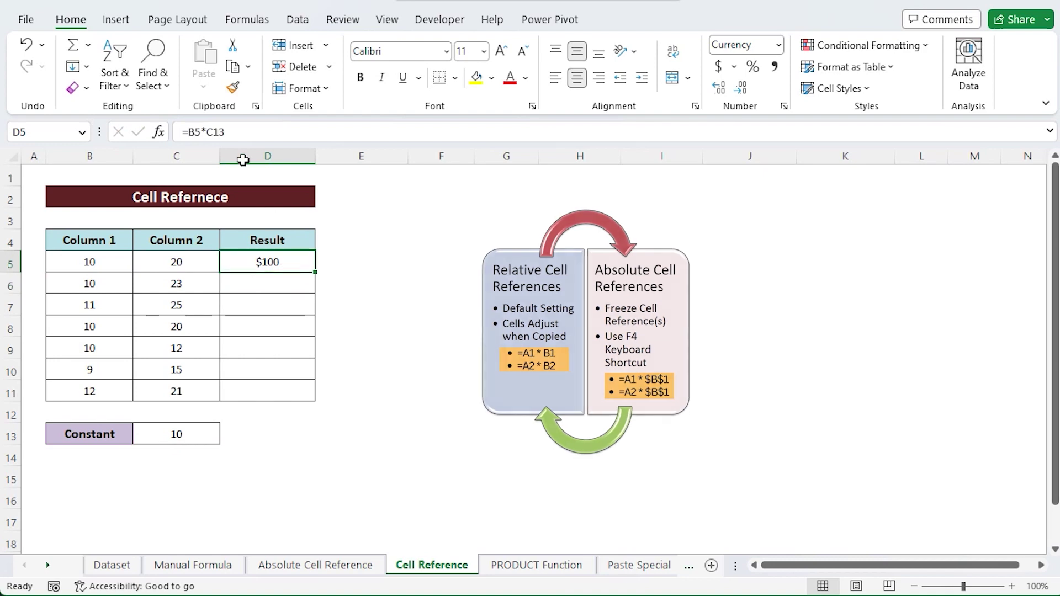
double_click(210, 133)
key("F4")
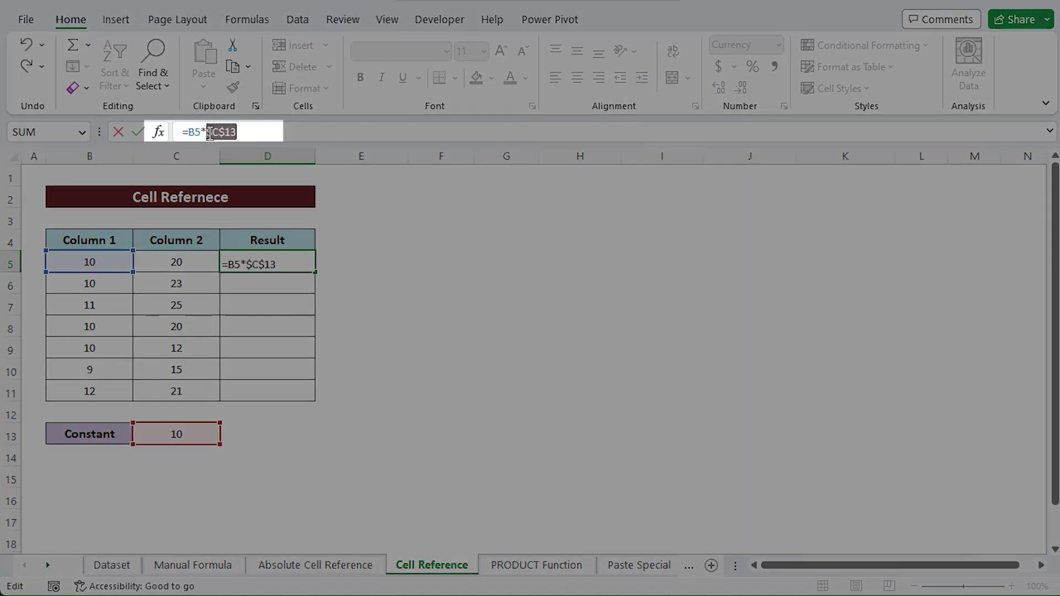
key("Return")
left_click(276, 261)
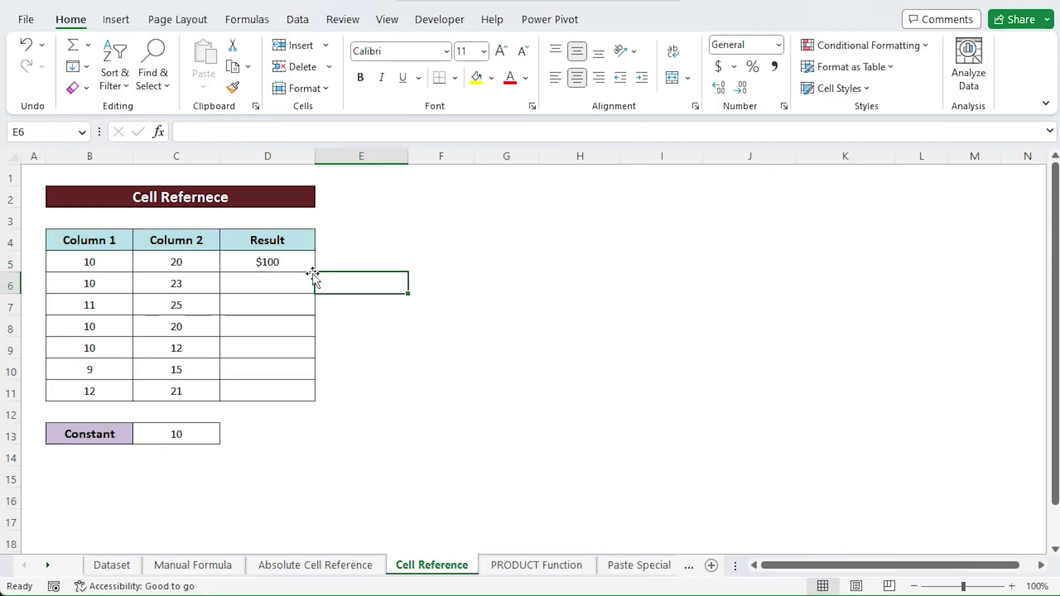
double_click(316, 273)
Check the revised =B5*$C$13-style Result formulas in D5 through D11.
double_click(302, 261)
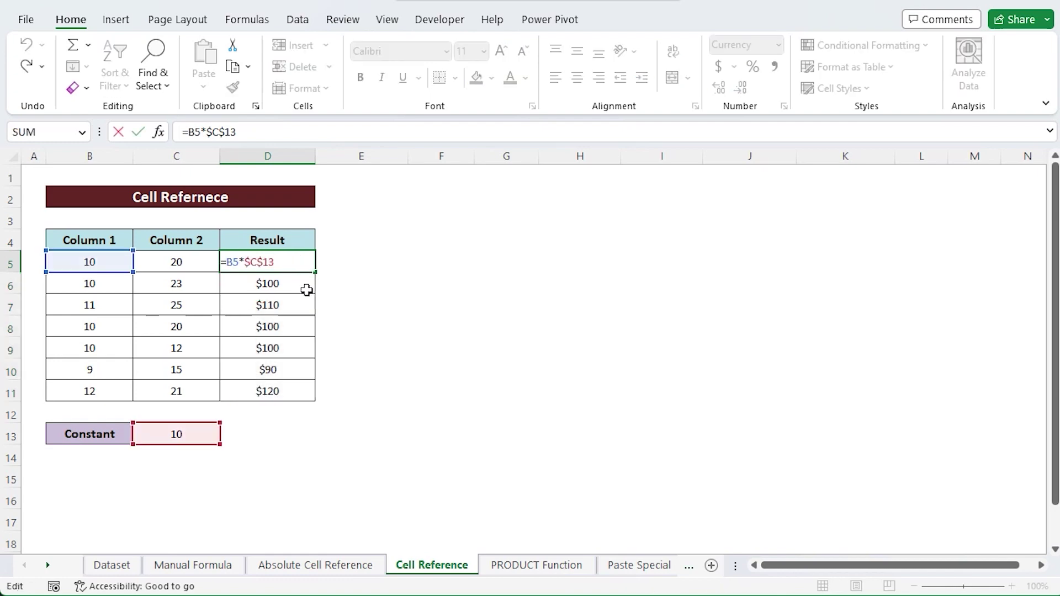
left_click(301, 305)
double_click(300, 305)
double_click(298, 329)
double_click(301, 349)
double_click(302, 370)
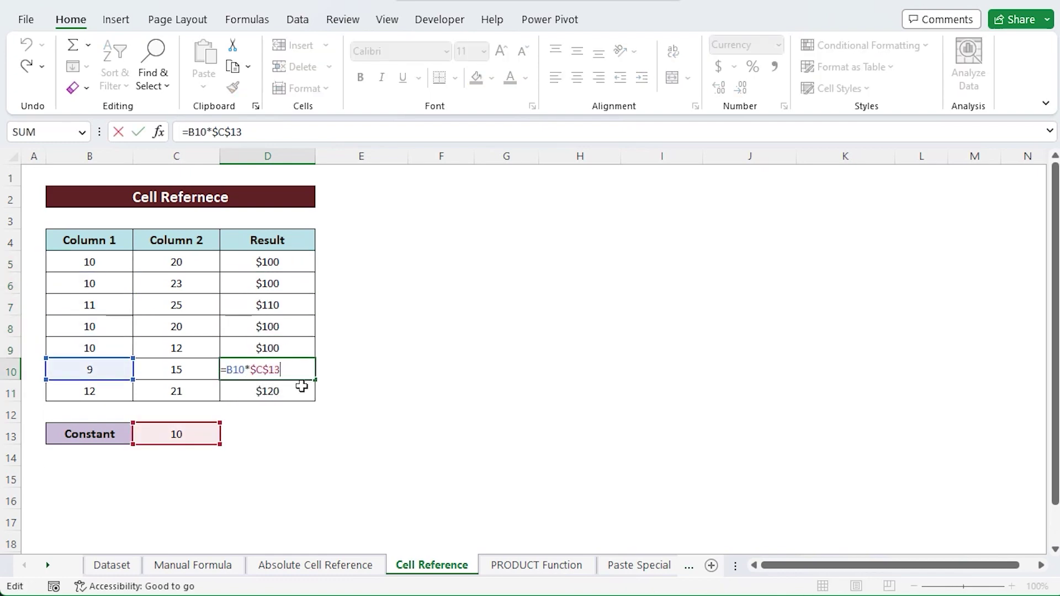
double_click(301, 392)
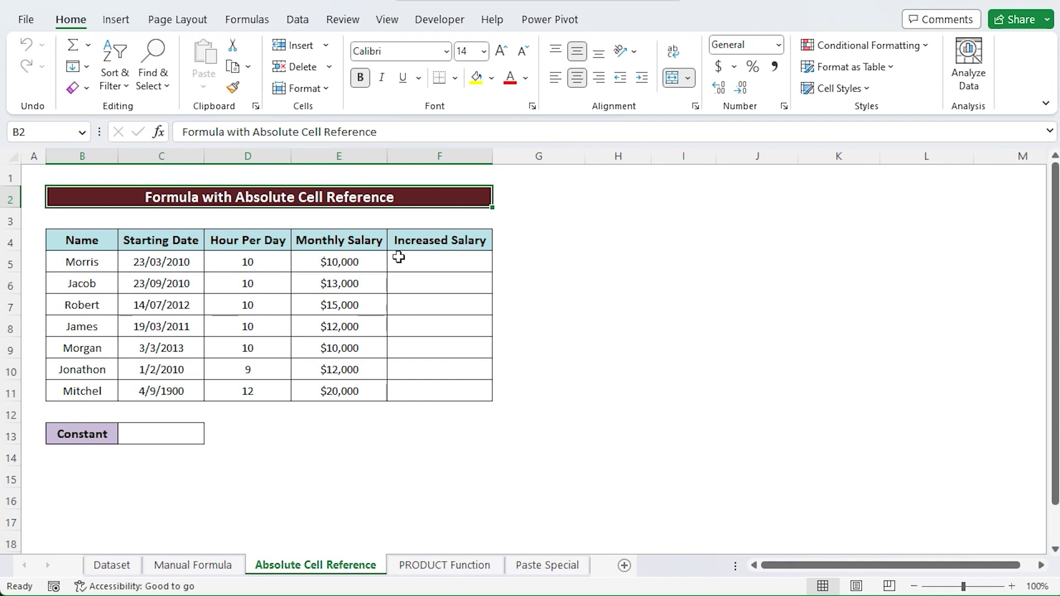
Enter 3 as the Constant value in C13.
left_click(154, 435)
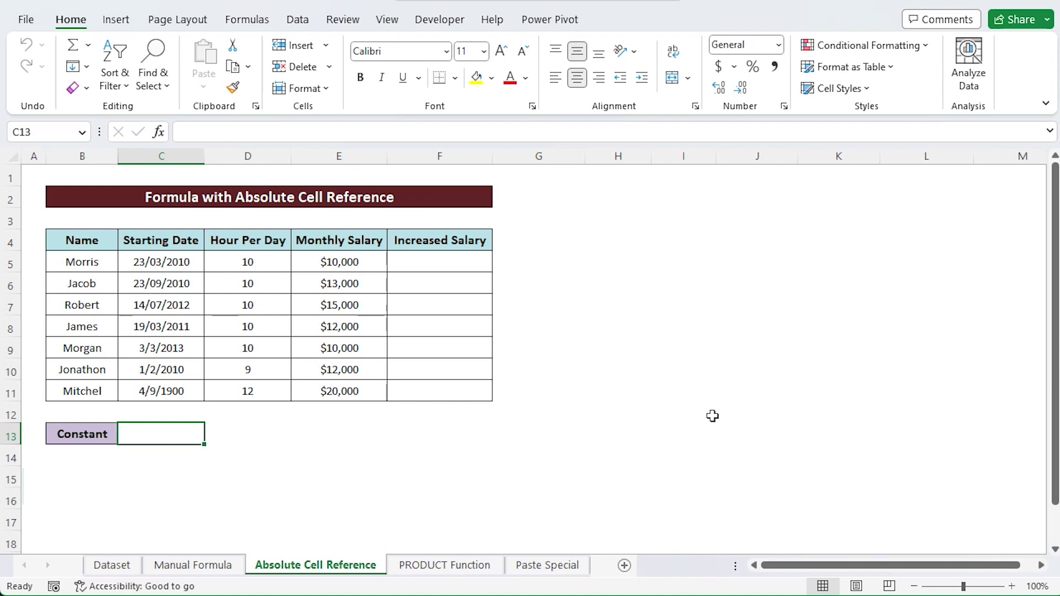
type("3")
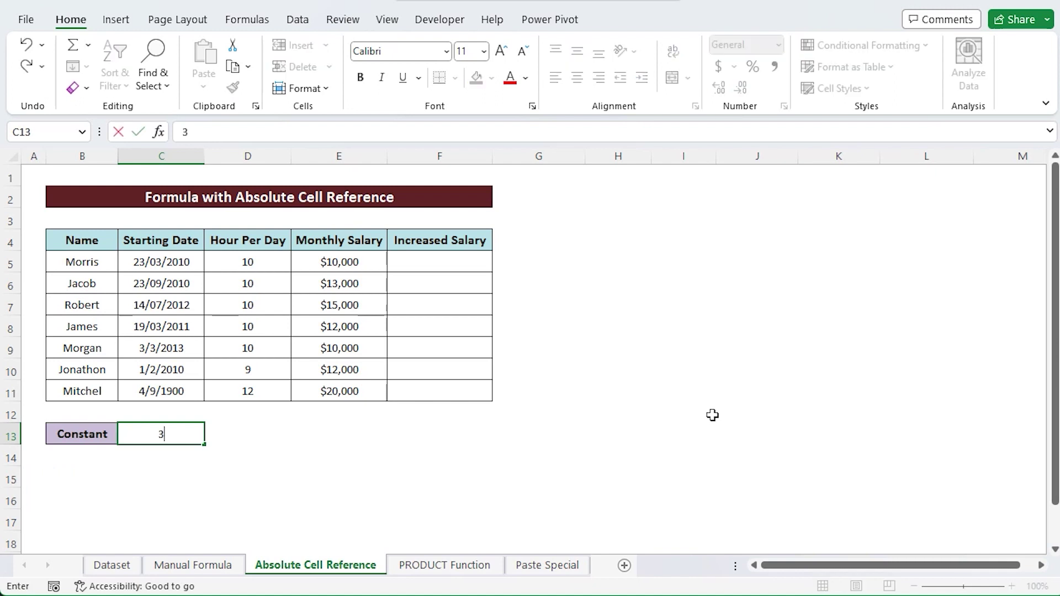
left_click(449, 260)
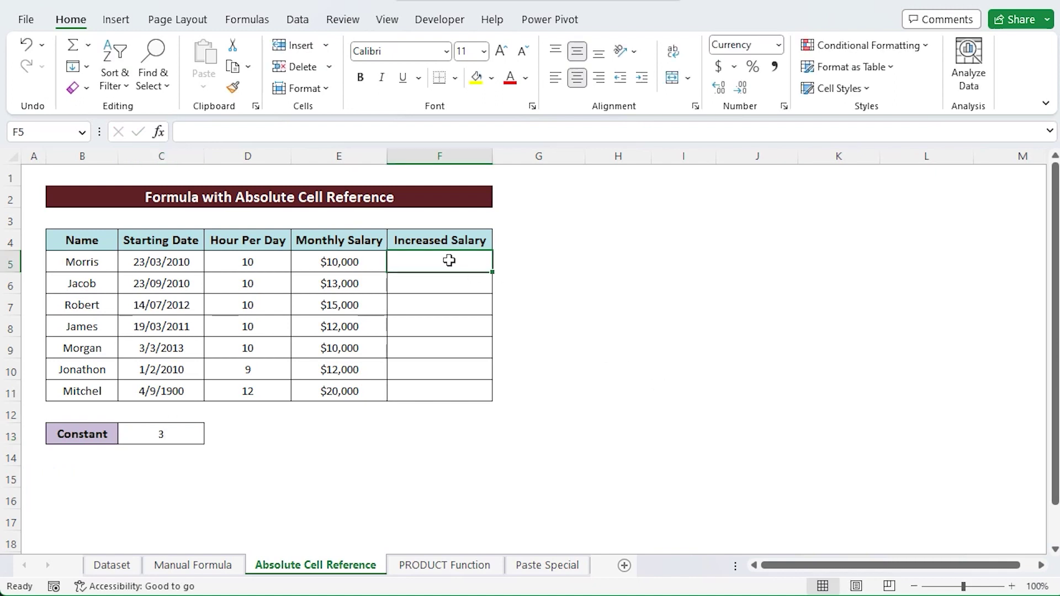
Enter =E5*$C$13 in F5, giving $30,000.
type("=")
left_click(333, 264)
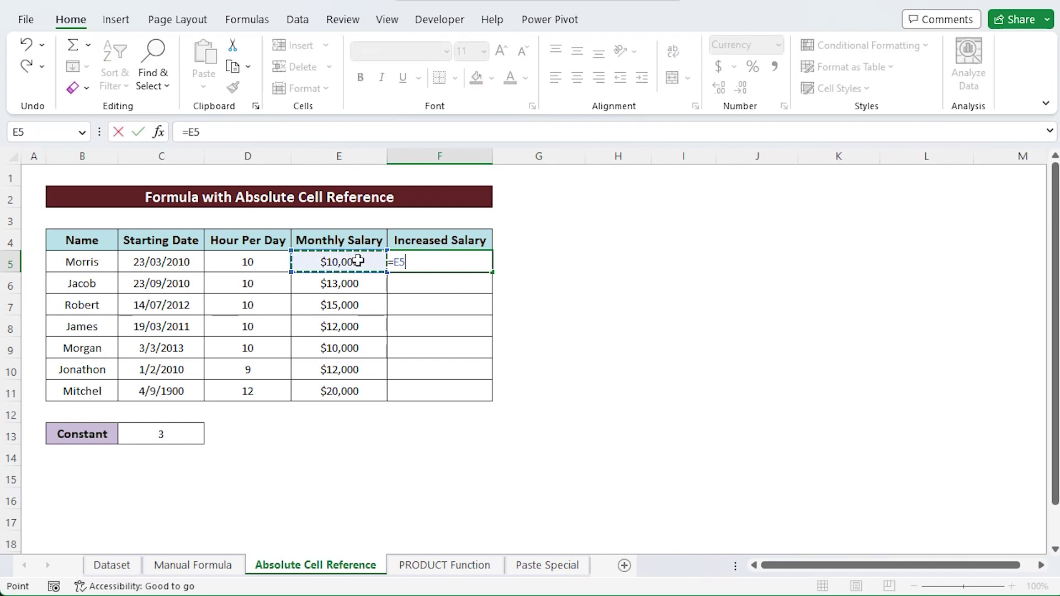
type("*")
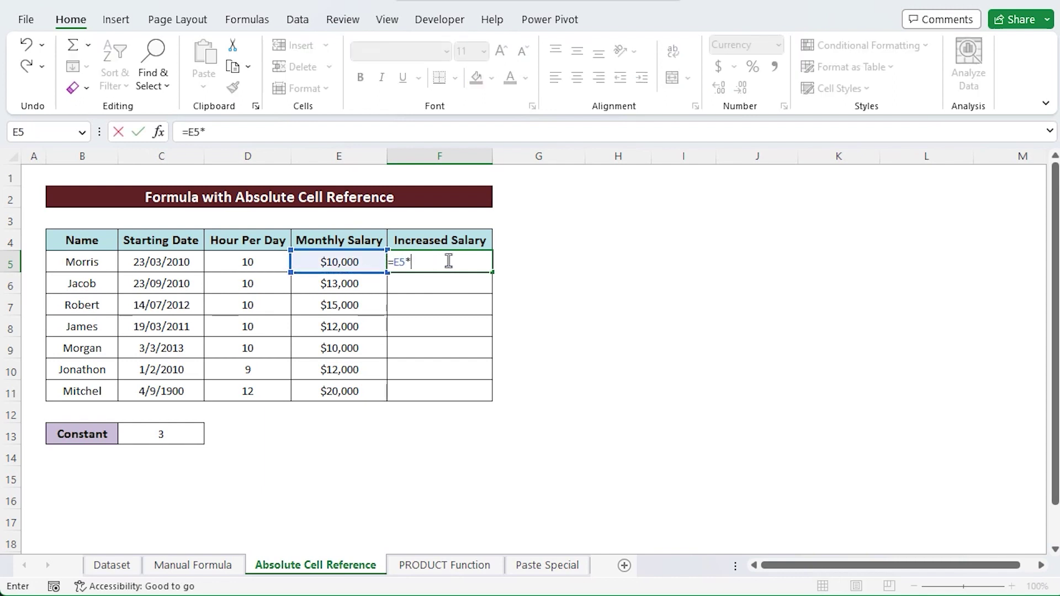
left_click(178, 434)
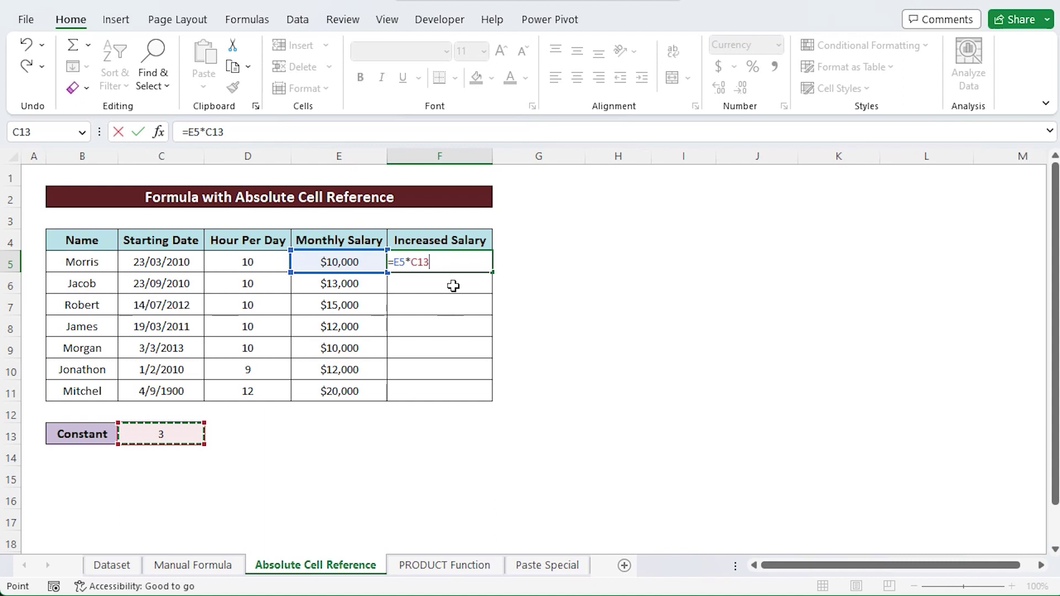
left_click_drag(437, 262, 414, 262)
key("F4")
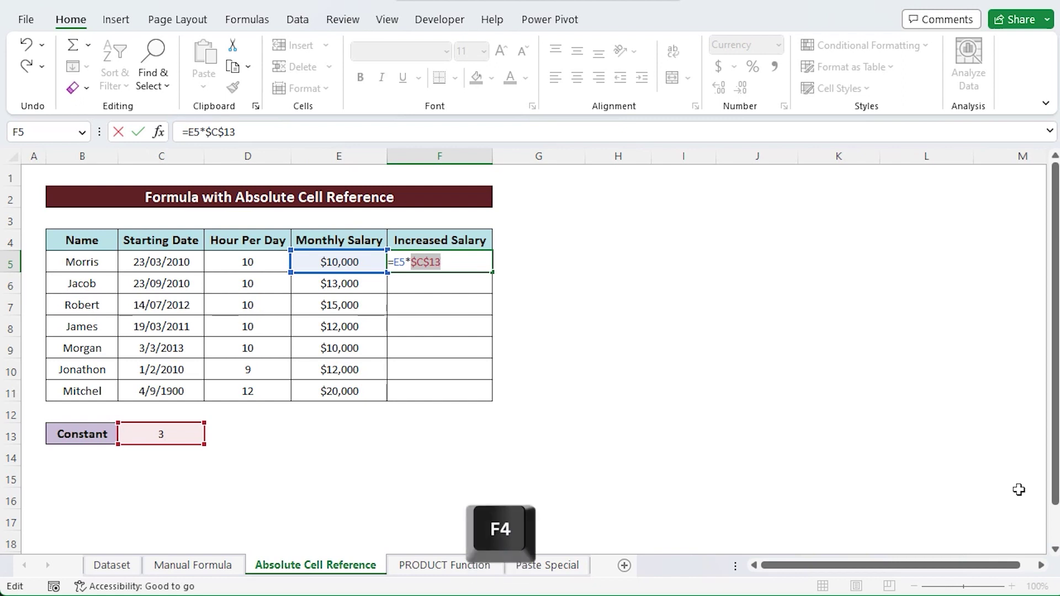
key("ctrl+Return")
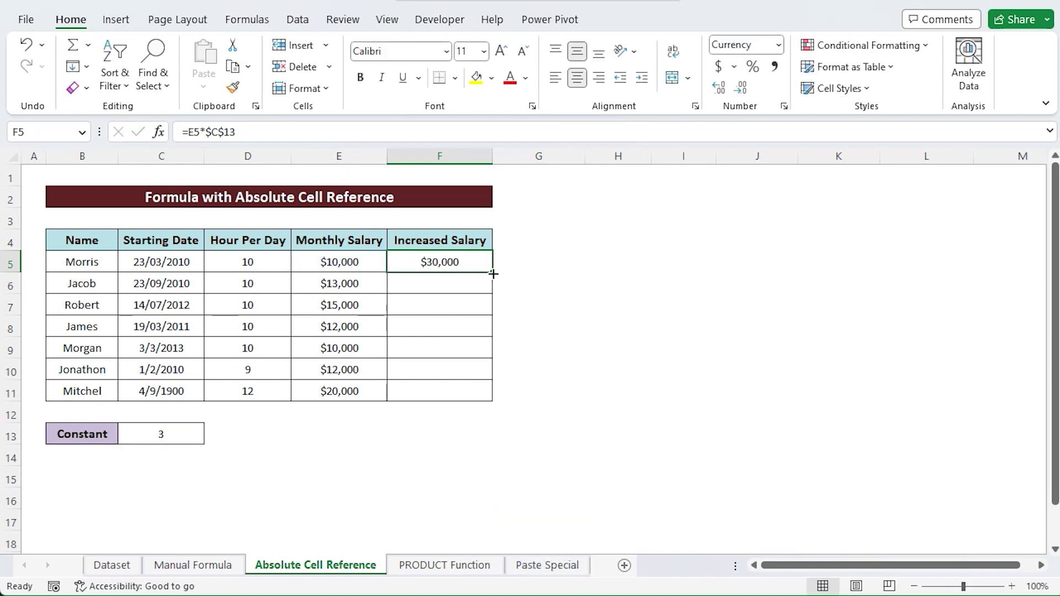
left_click(493, 273)
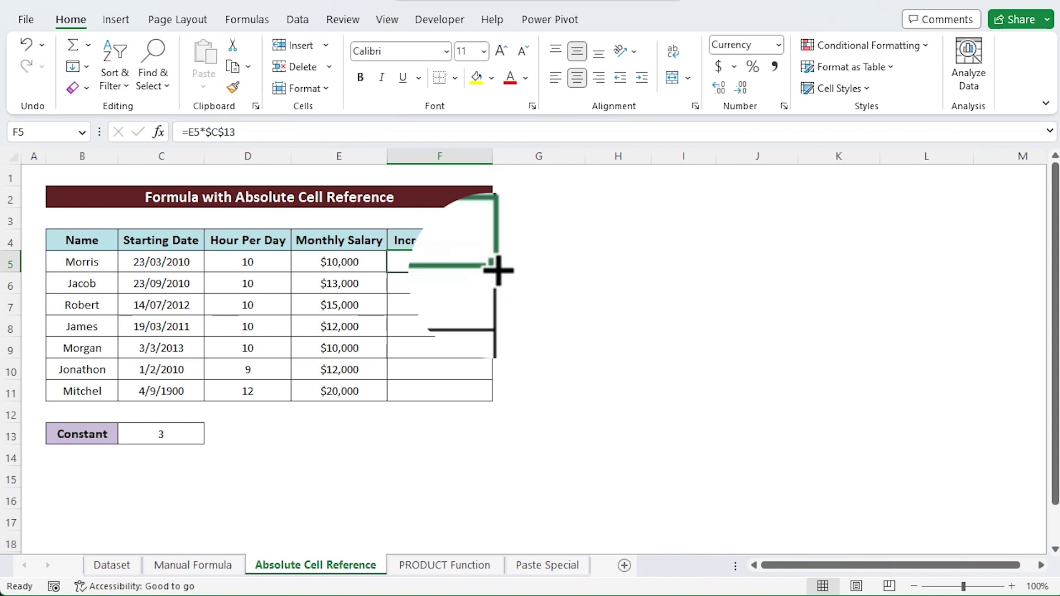
Fill F5's =E5*$C$13 formula down the Increased Salary column to F11.
double_click(493, 274)
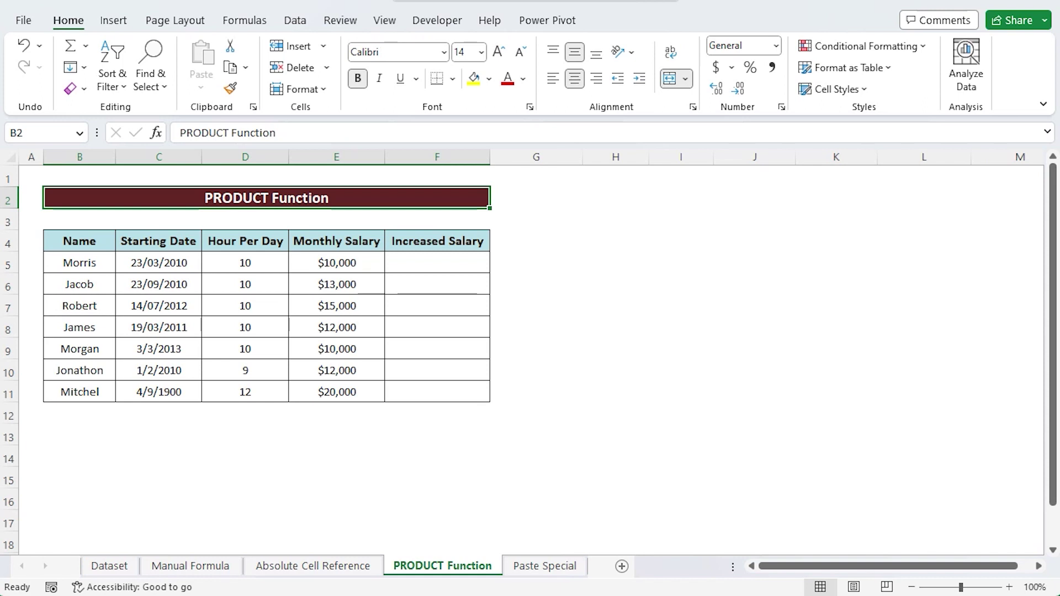
Enter =PRODUCT(E5,3) in F5 and fill it down to F11 ($30,000–$60,000).
key("ctrl+c")
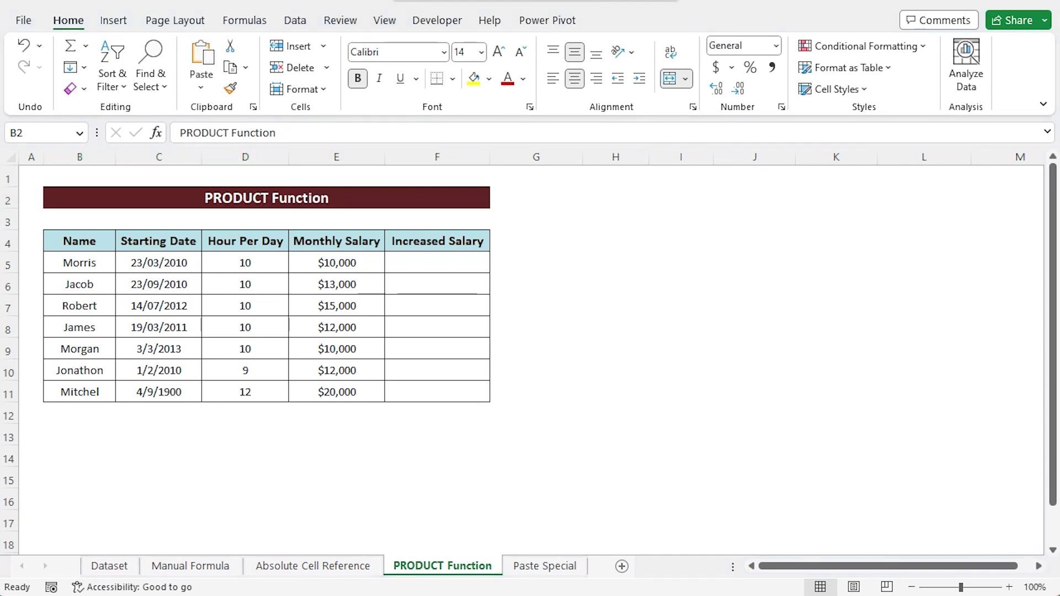
left_click(437, 262)
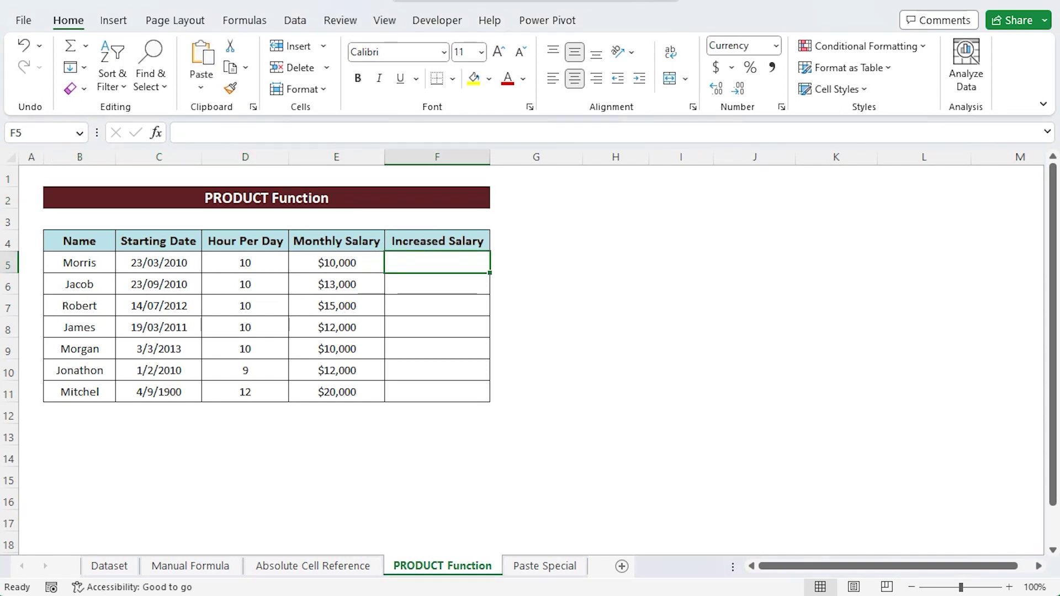
type("=")
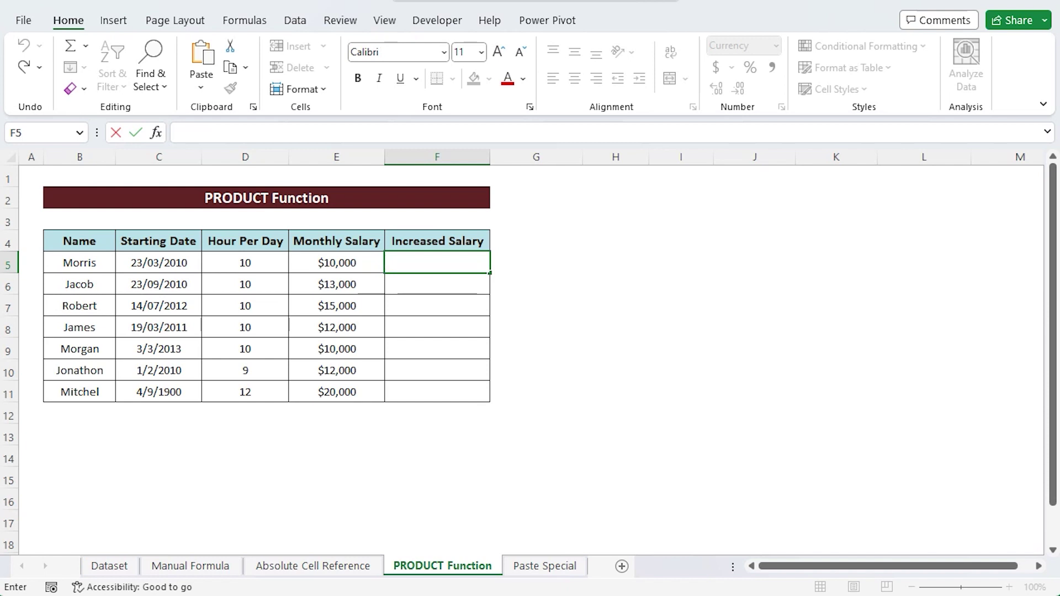
type("=p")
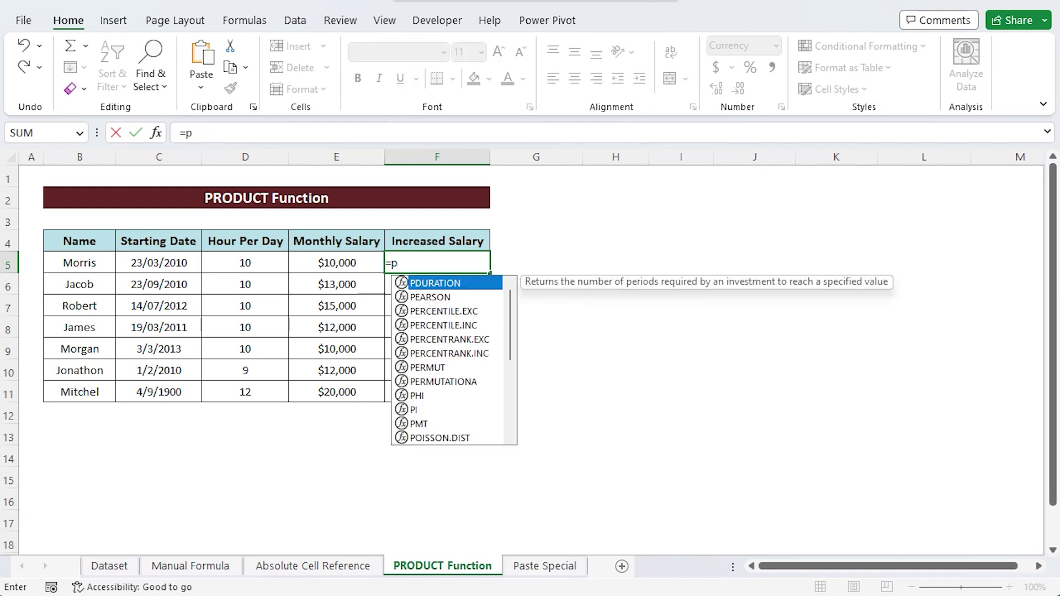
type("rod")
key("Tab")
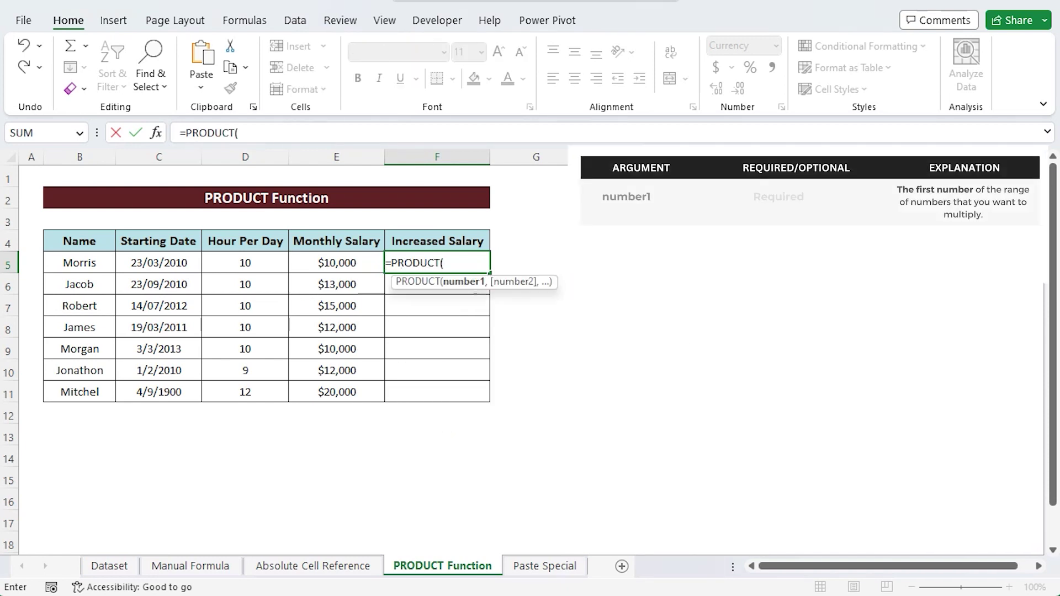
key("Left")
type(",3")
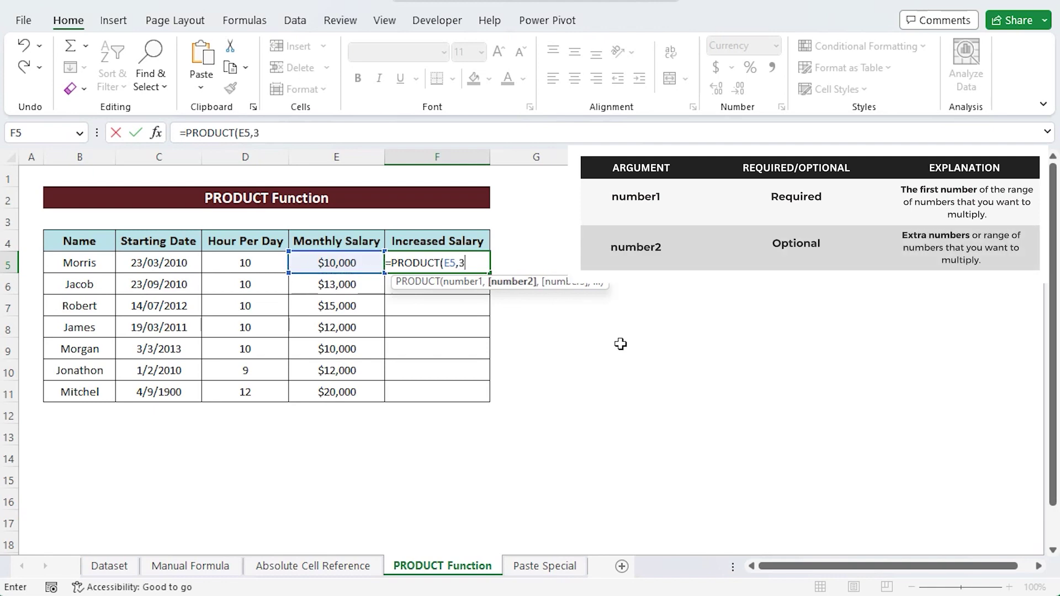
key("Return")
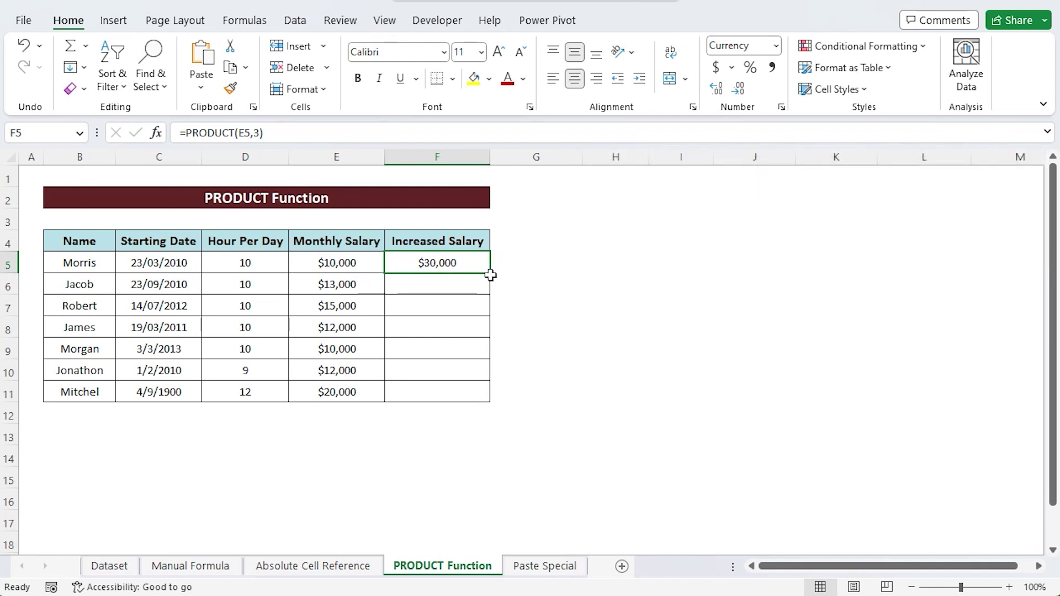
double_click(491, 274)
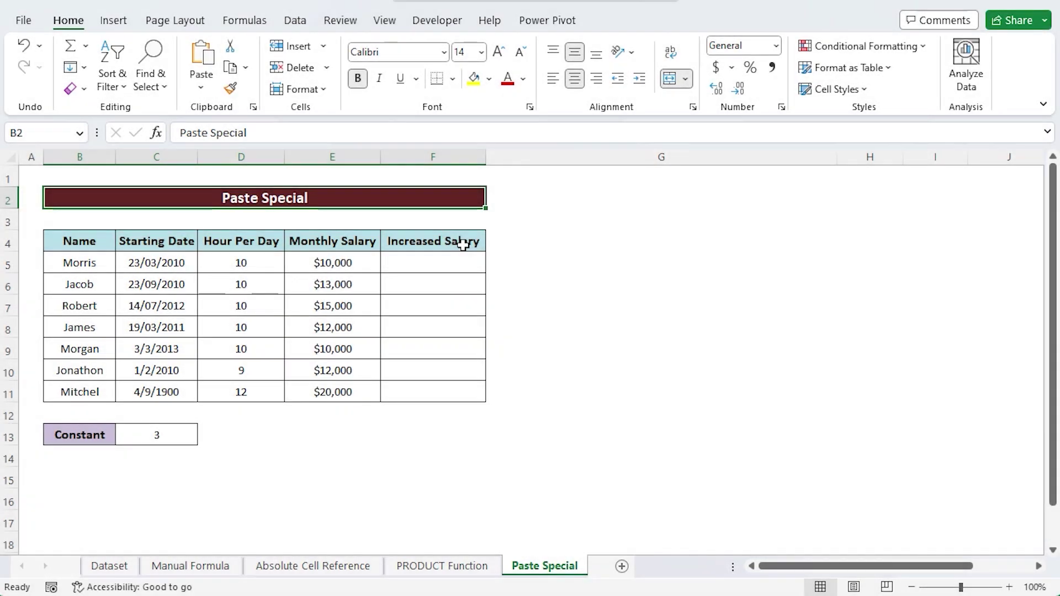
Copy the Monthly Salary values E5:E11 into Increased Salary F5:F11.
left_click_drag(364, 266, 360, 392)
key("ctrl+c")
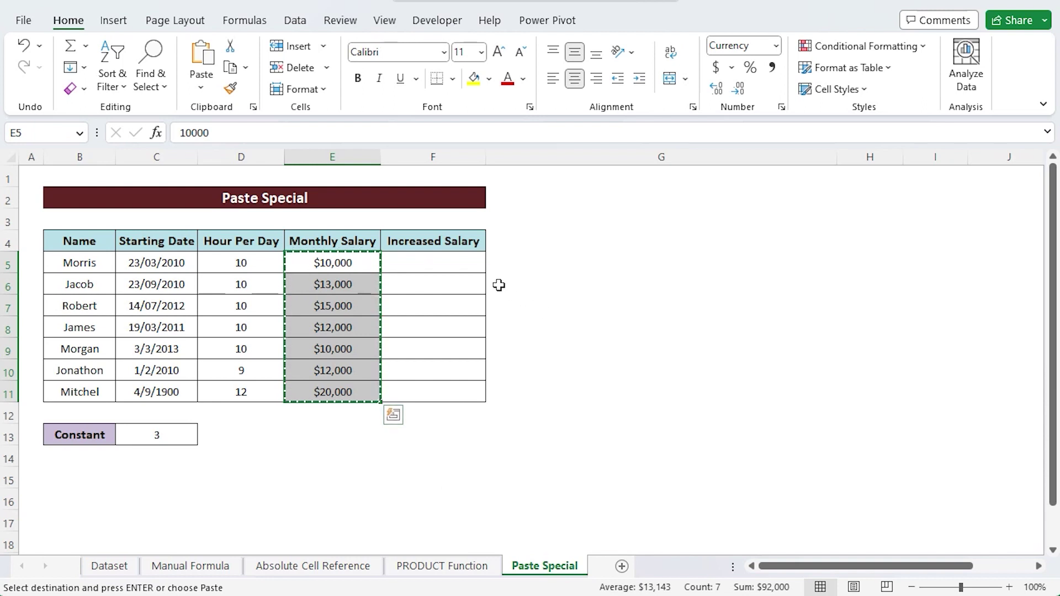
left_click(462, 263)
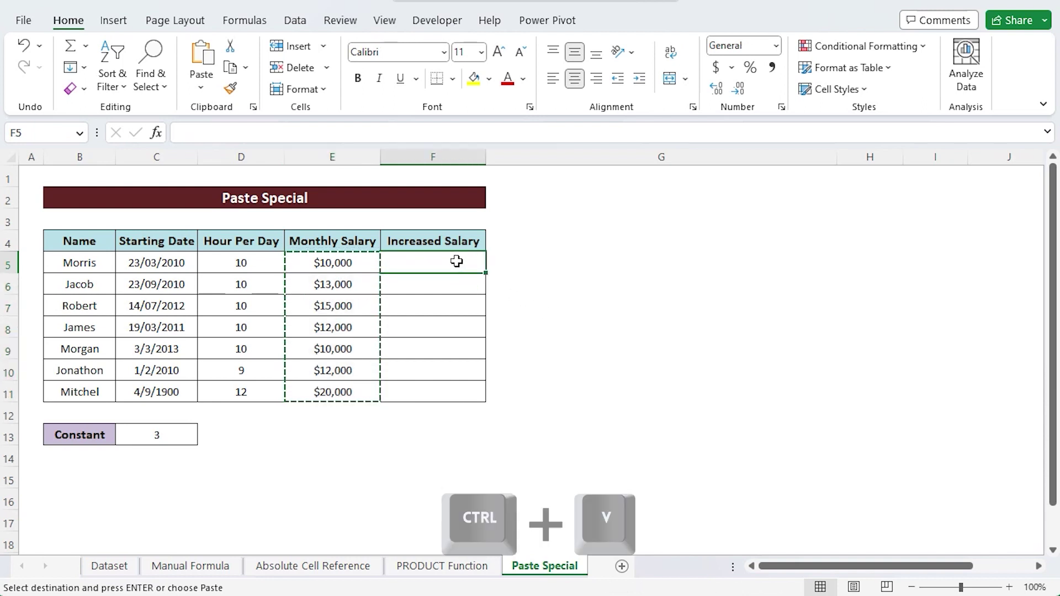
key("ctrl+v")
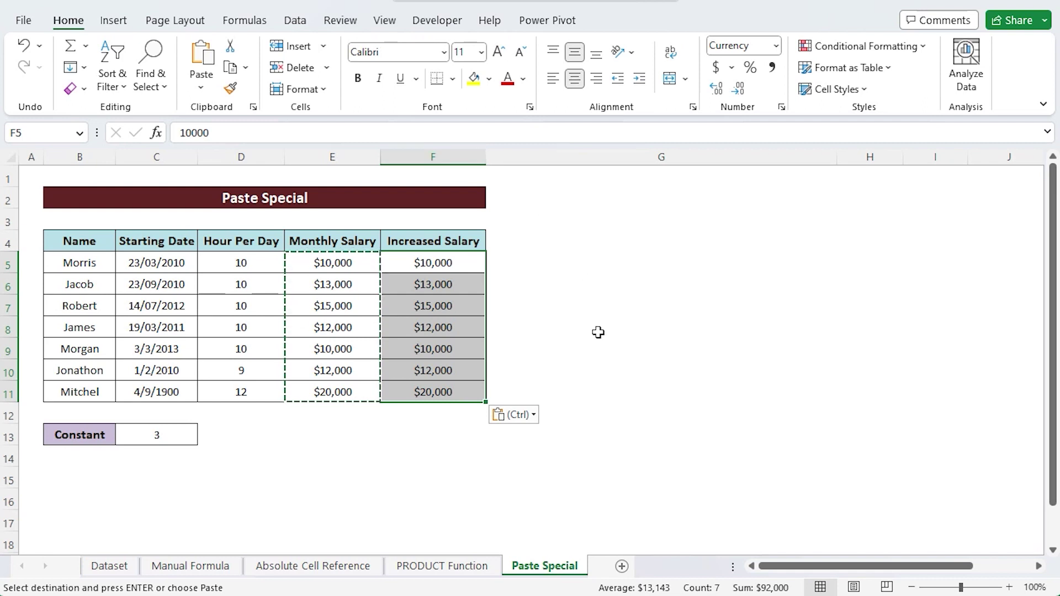
Copy the constant 3 from C13.
left_click(178, 435)
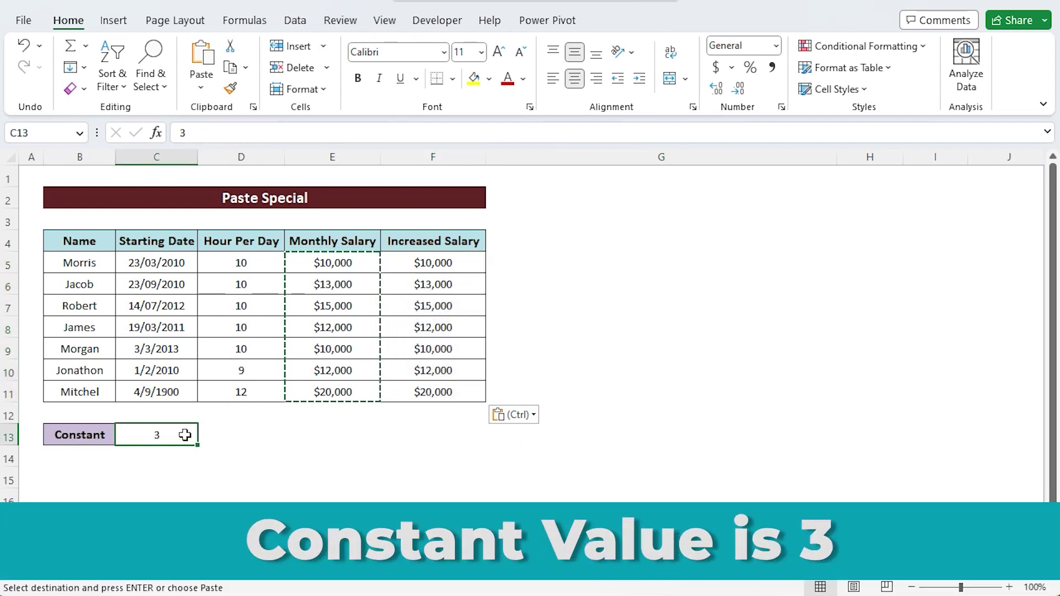
key("Escape")
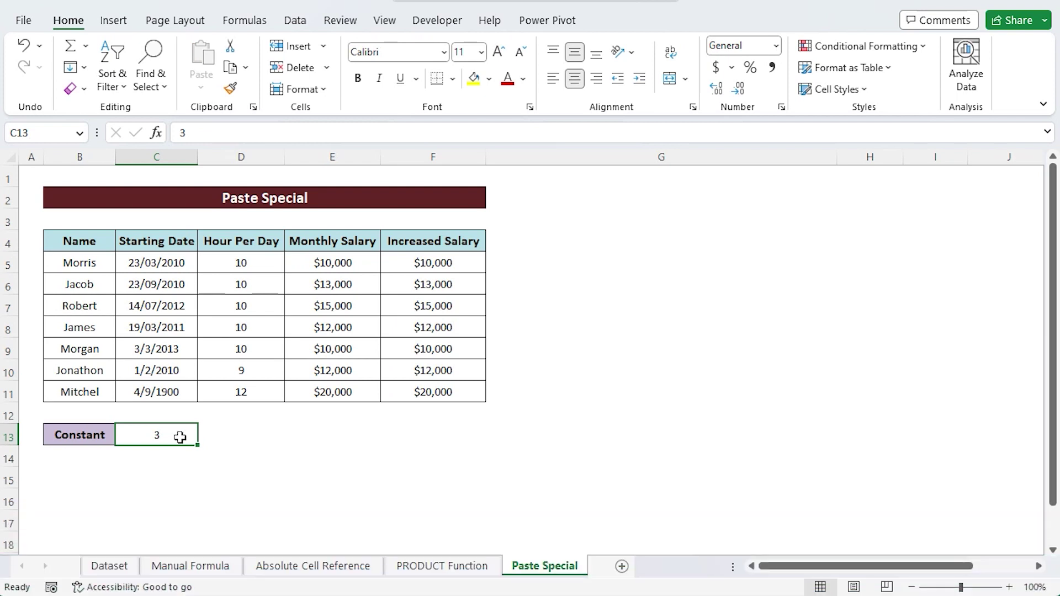
key("ctrl+c")
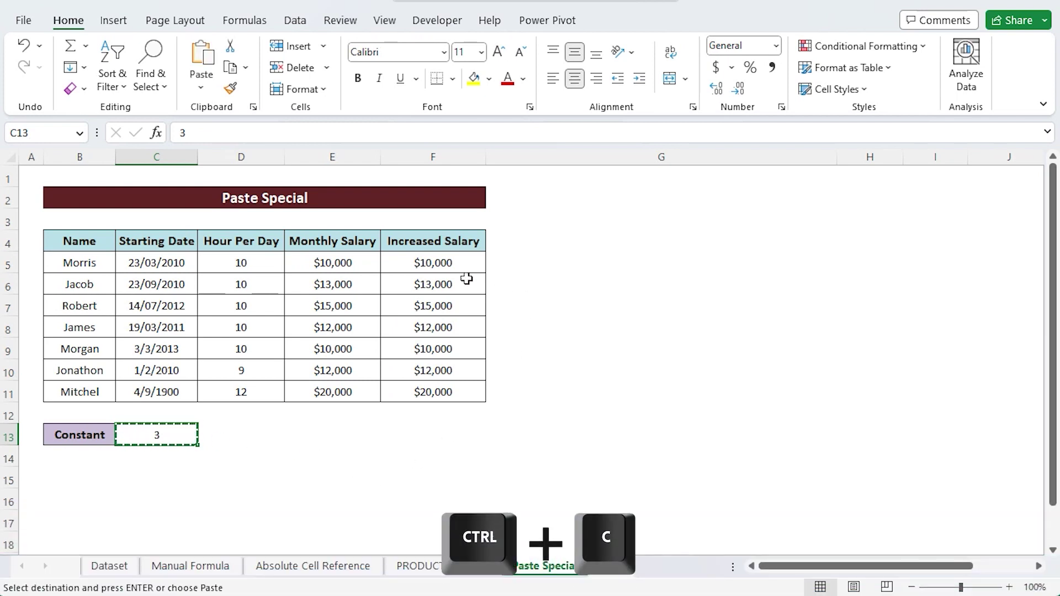
Apply Paste Special Multiply with 3 to F5:F11, giving 30000 to 60000.
left_click_drag(460, 263, 471, 383)
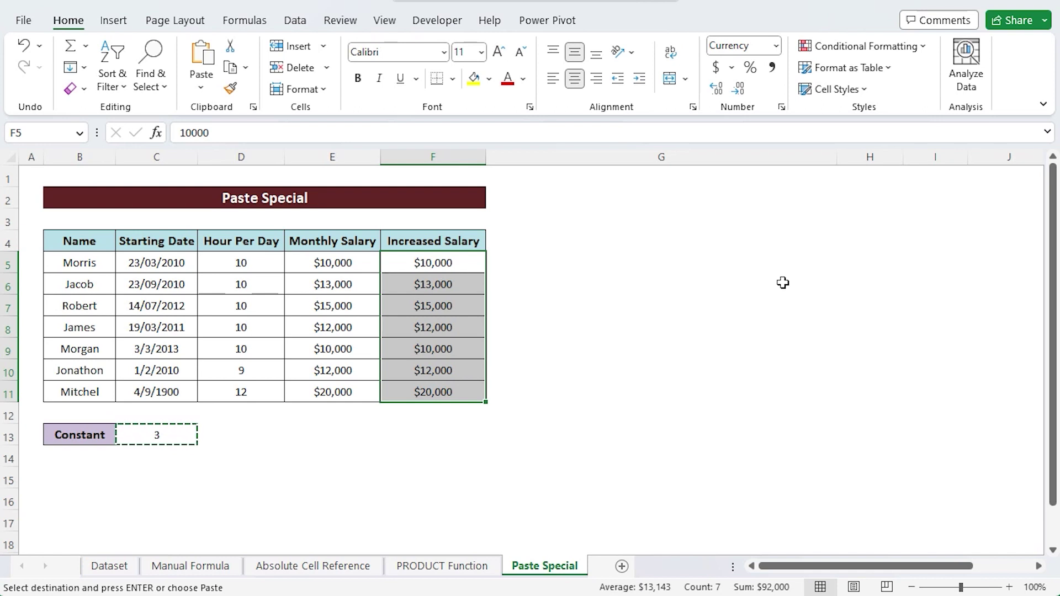
right_click(475, 257)
left_click(561, 398)
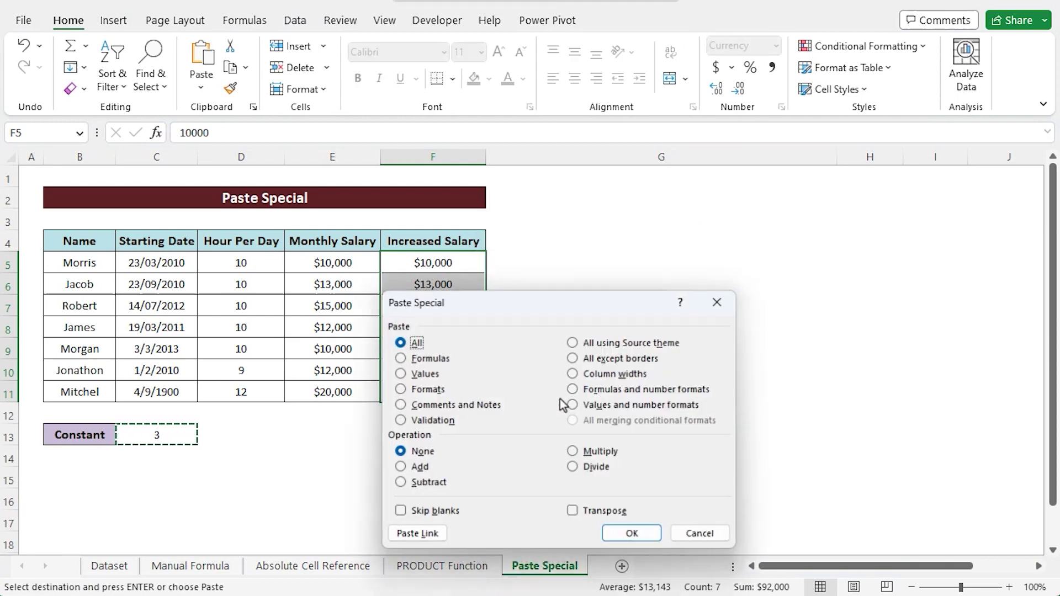
left_click_drag(526, 310, 677, 209)
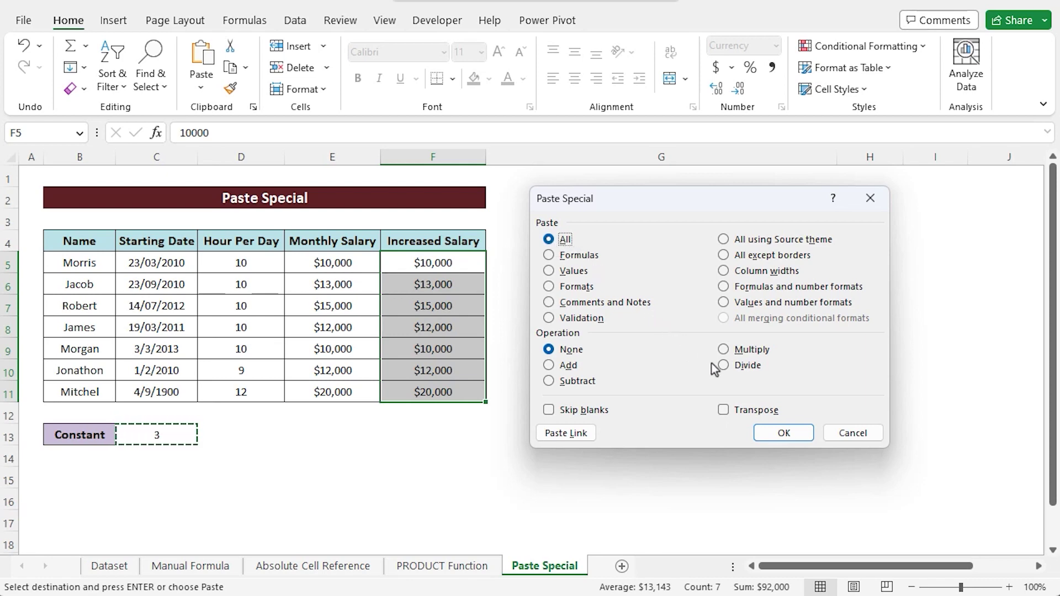
left_click(727, 352)
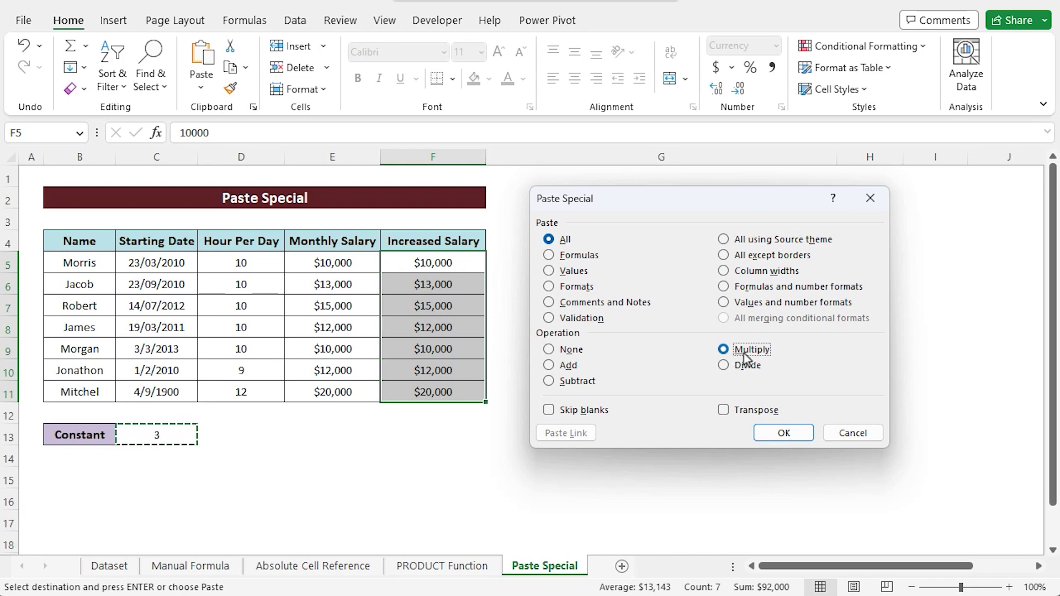
left_click(806, 439)
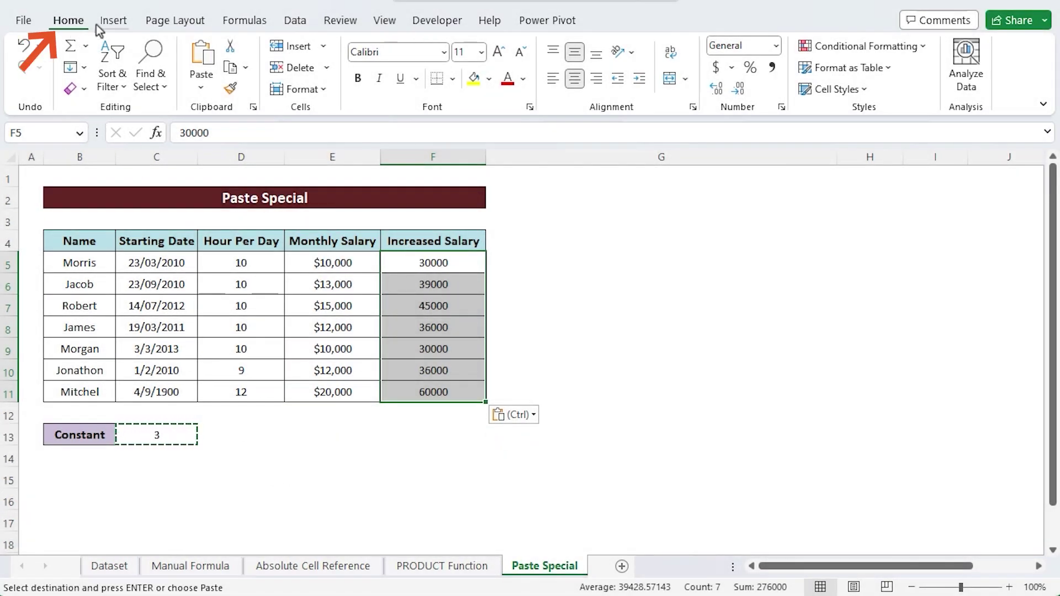
Format Increased Salary F5:F11 as Currency with no decimals, showing $30,000 to $60,000.
left_click(775, 47)
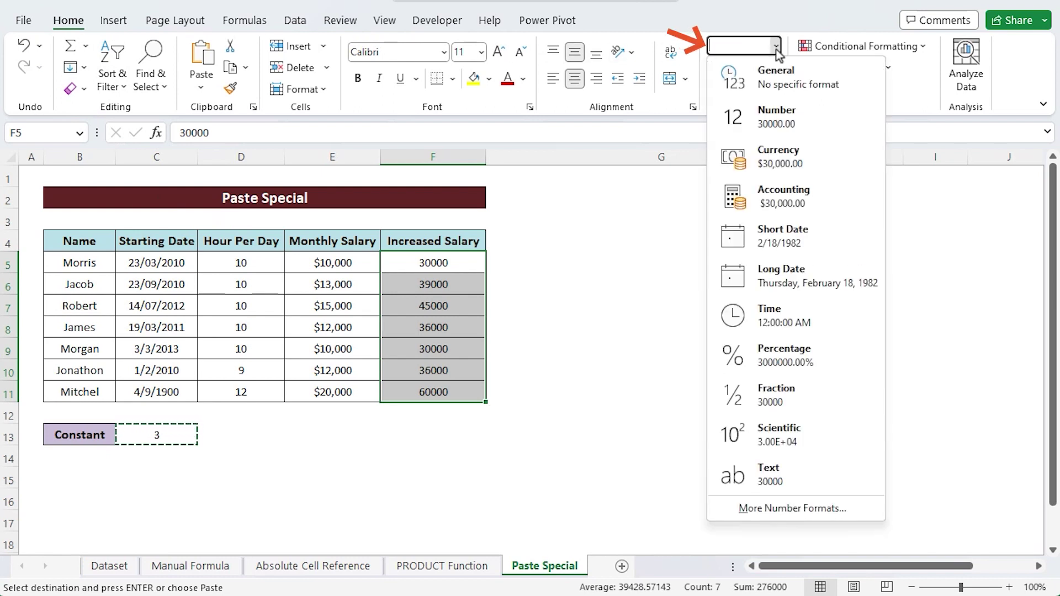
left_click(833, 162)
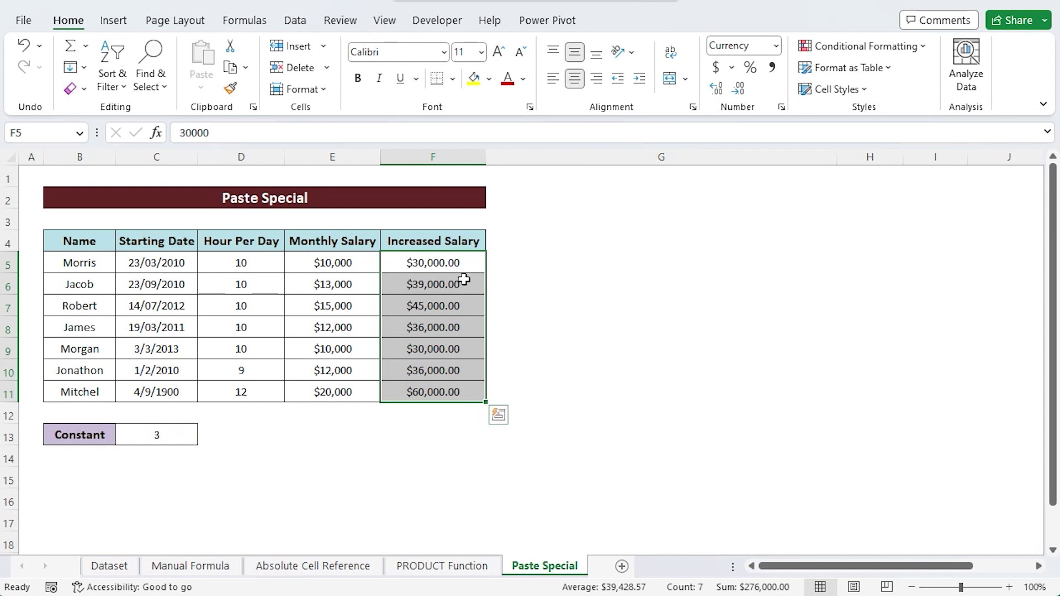
left_click(739, 90)
left_click(740, 90)
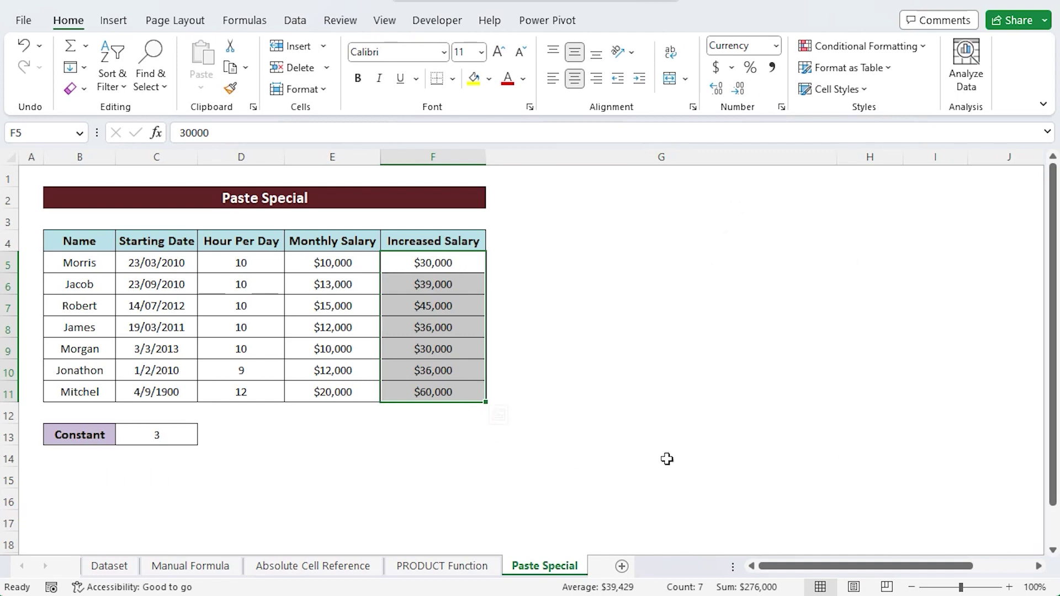
left_click(441, 201)
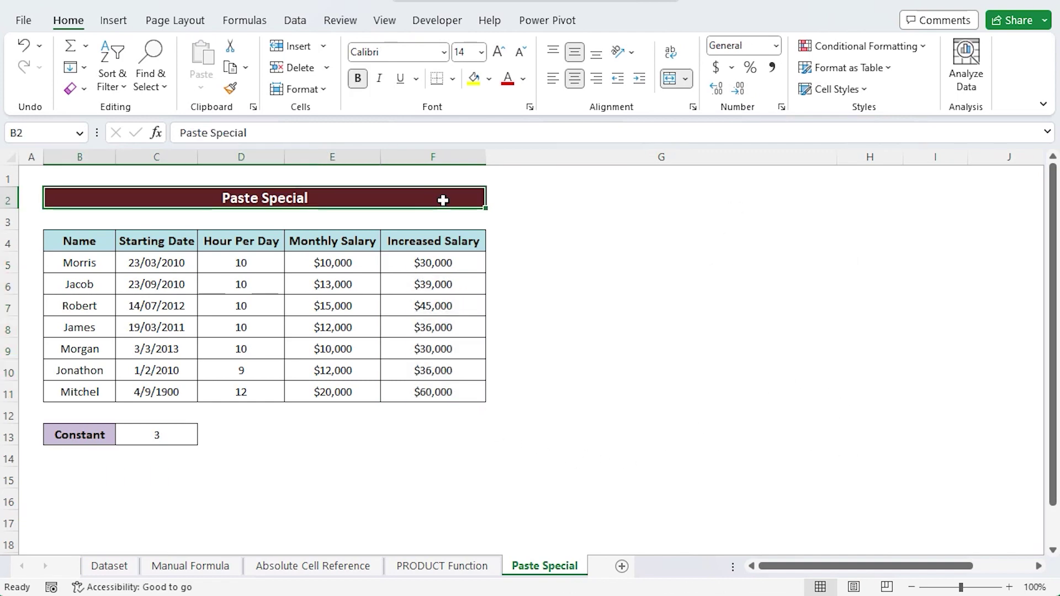
View the Manual Formula and Absolute Cell Reference sheets, ending on the PRODUCT Function sheet.
left_click(179, 570)
left_click(291, 569)
left_click(474, 569)
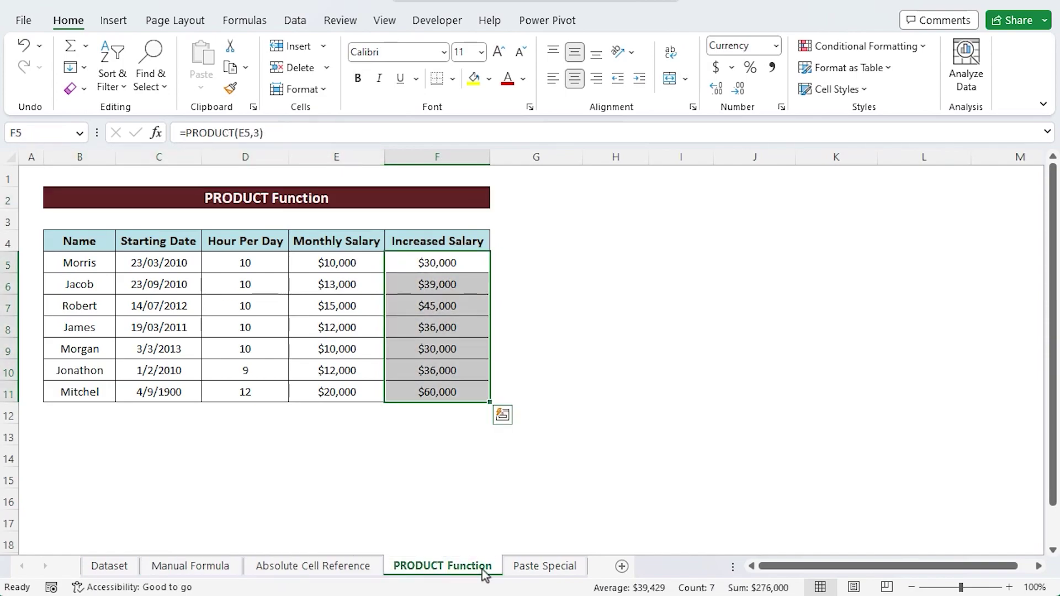